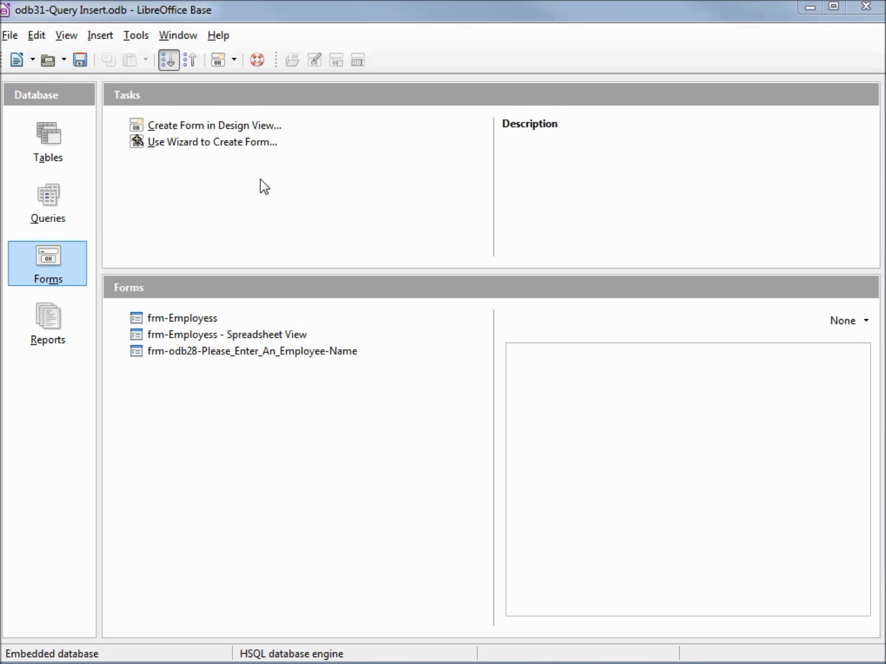
Step: Start a new table in Design View with an Integer field named employee-ID
click(49, 134)
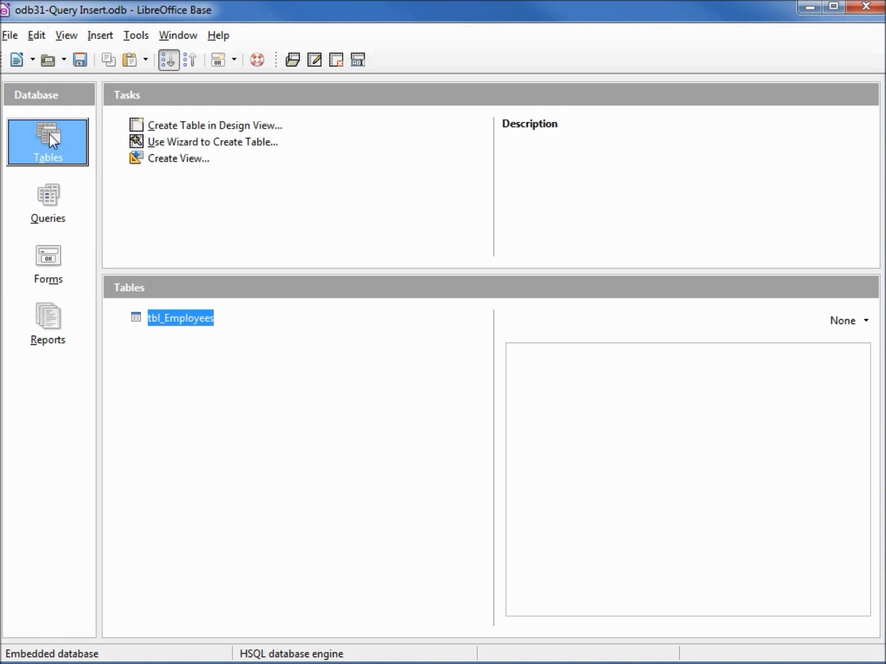
click(189, 128)
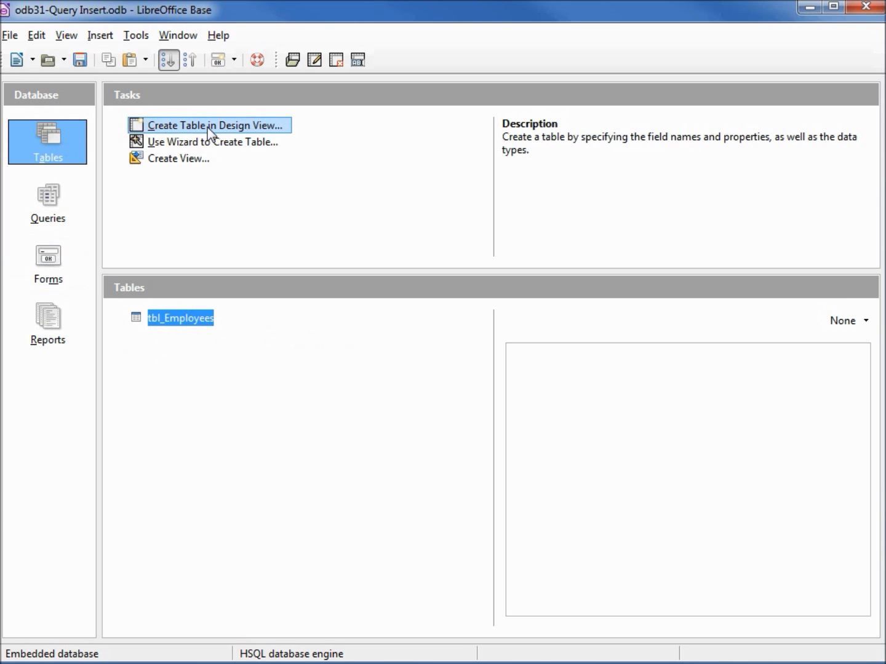
click(209, 129)
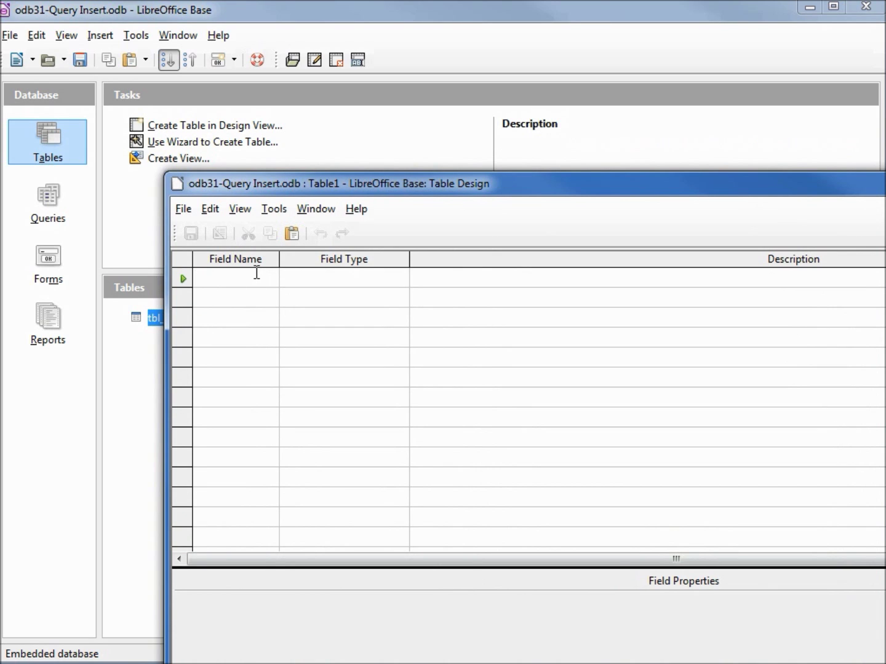
text(employee-ID)
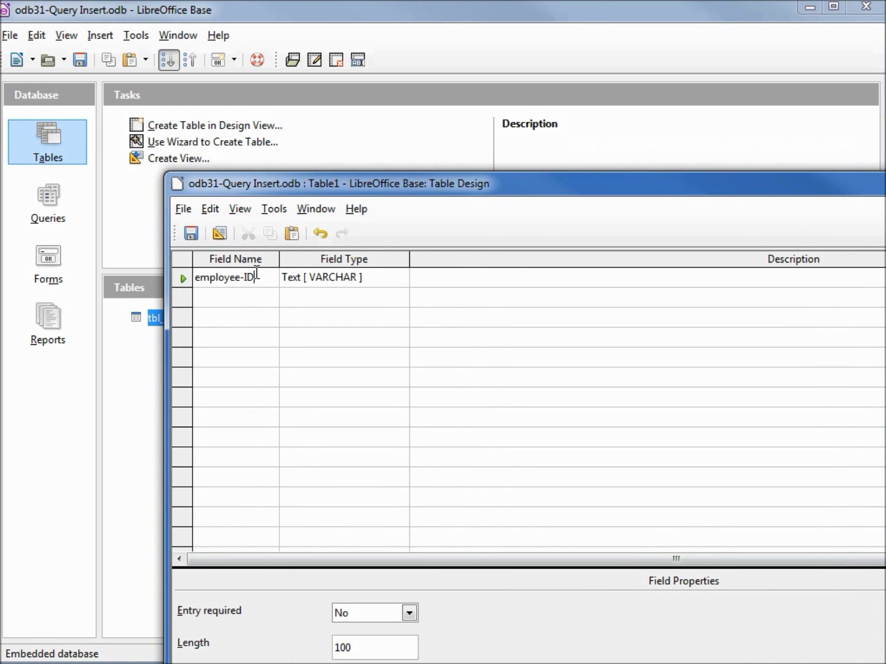
click(372, 278)
click(399, 280)
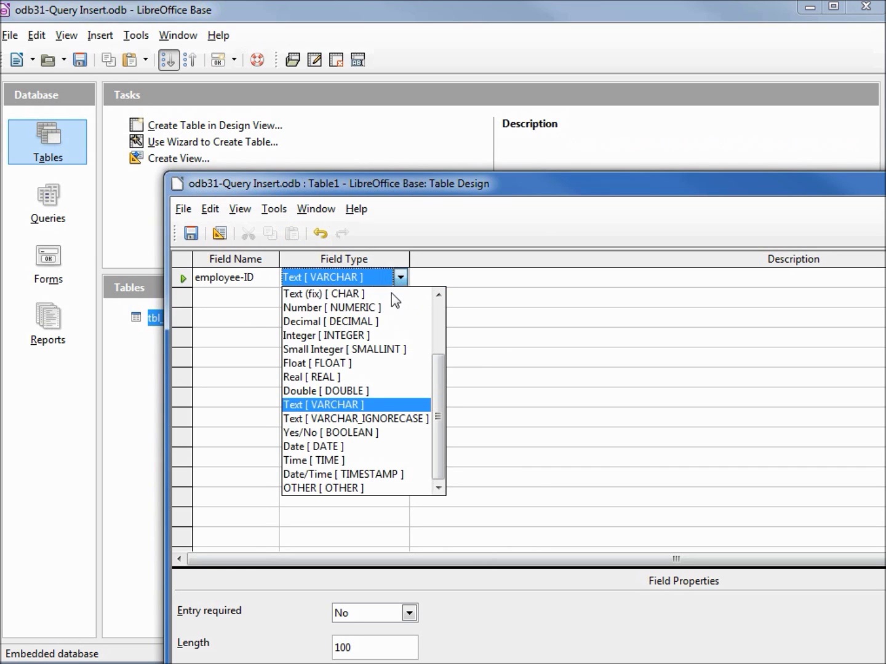
click(394, 335)
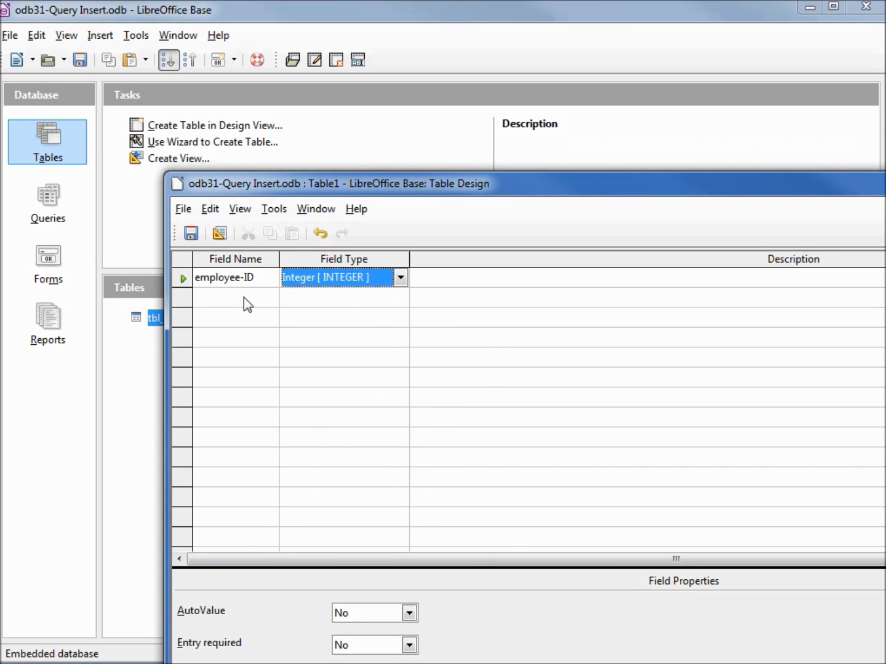
Step: Add Phone Number (length 14), Description and Notes fields, then save the design
click(243, 296)
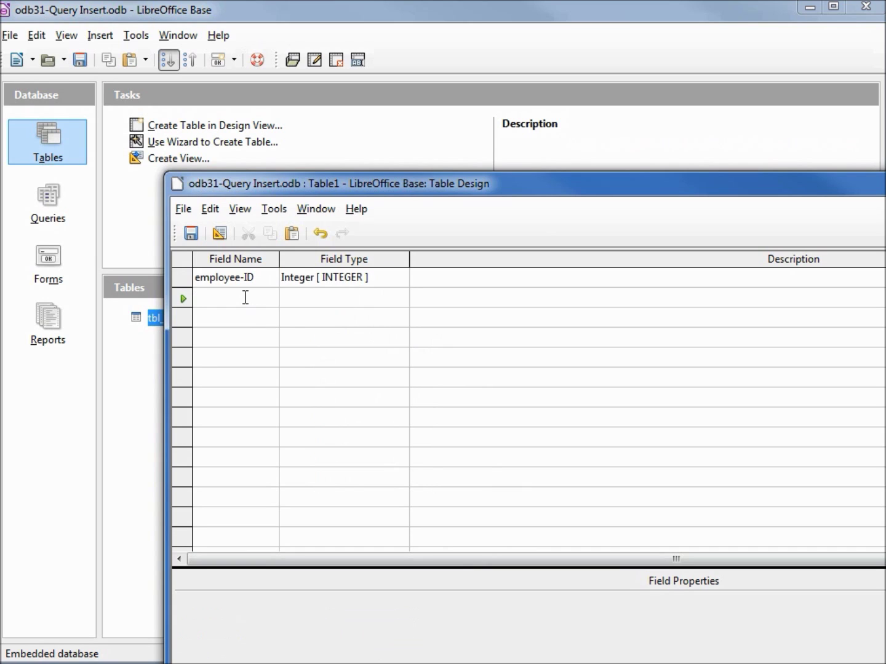
text(Phone Nu)
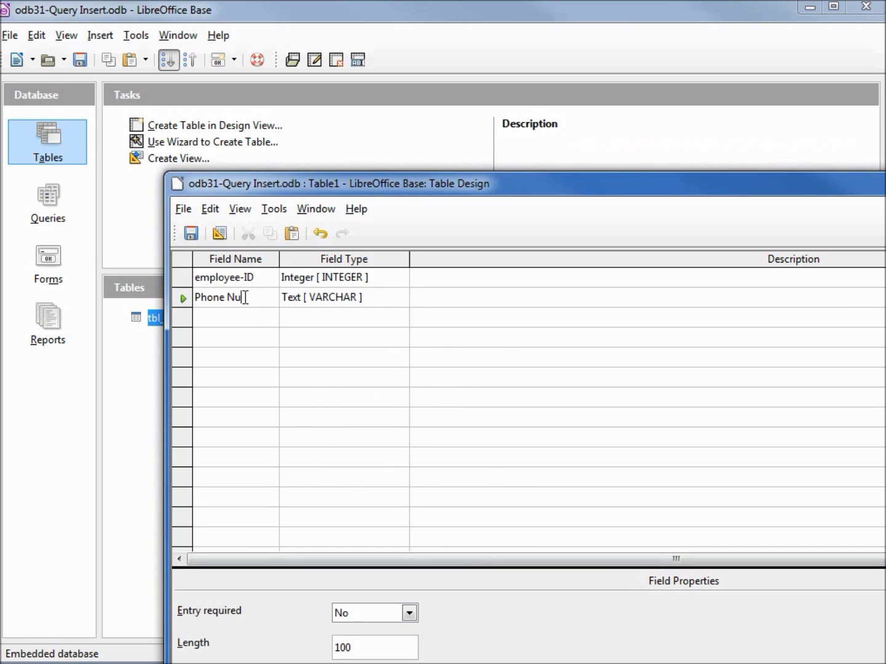
text(mber)
drag(362, 649, 304, 642)
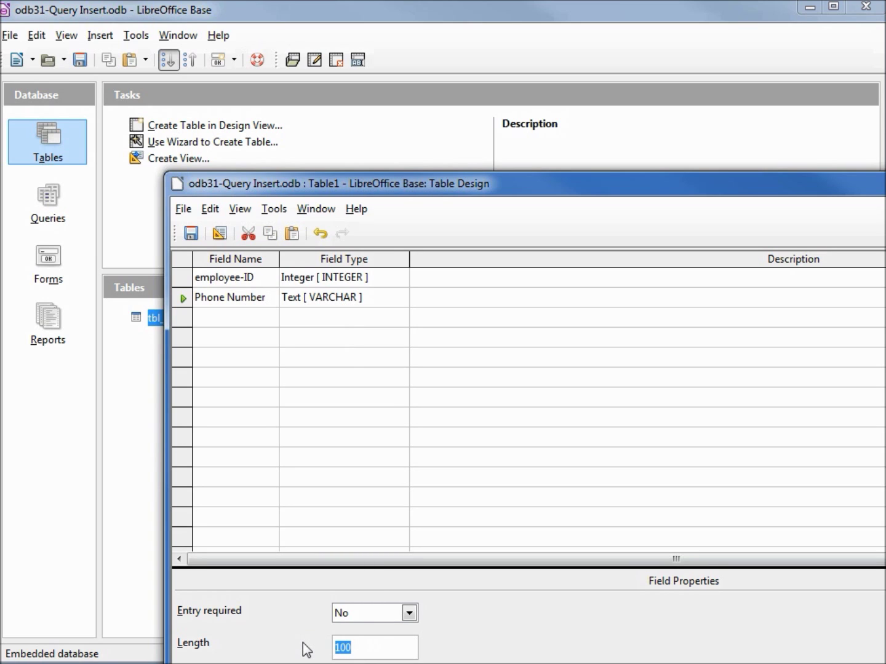
text(14)
click(214, 316)
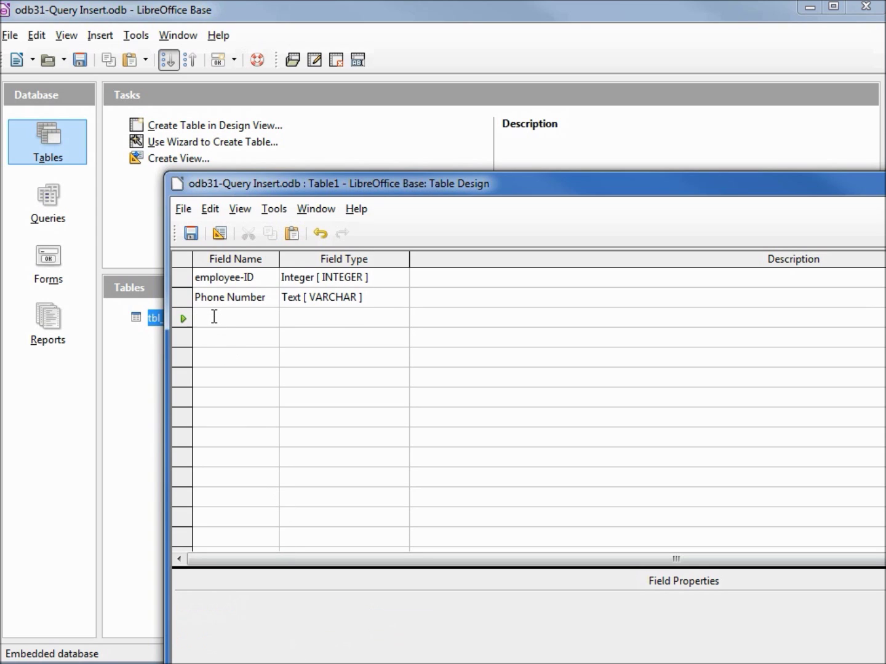
text(Description)
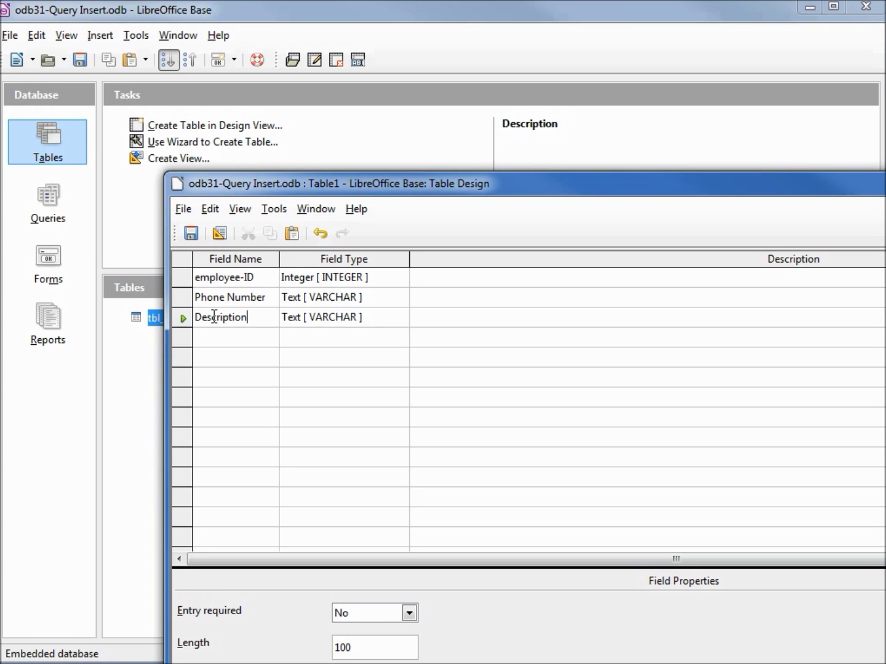
click(216, 334)
text(N)
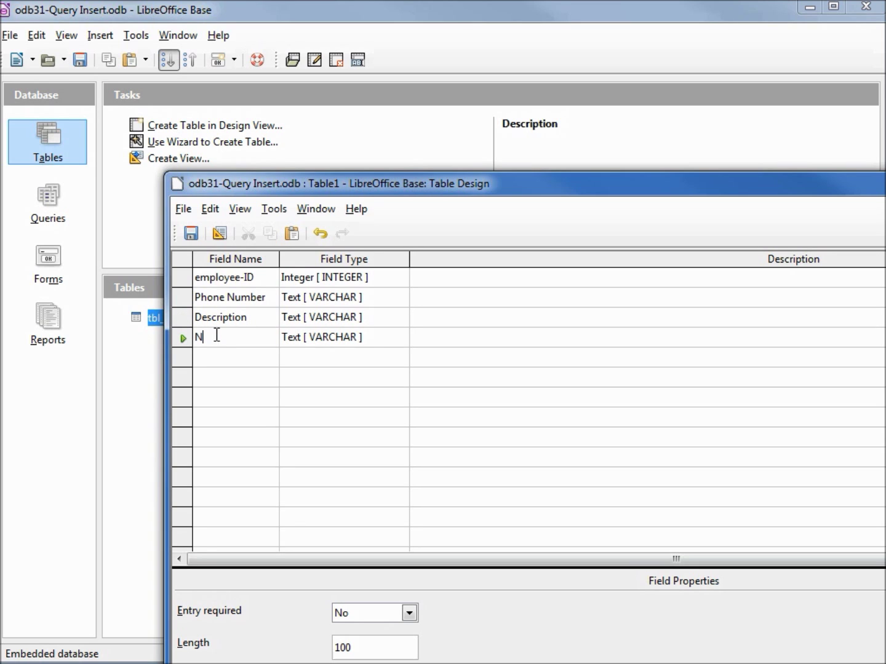
text(otes)
click(191, 233)
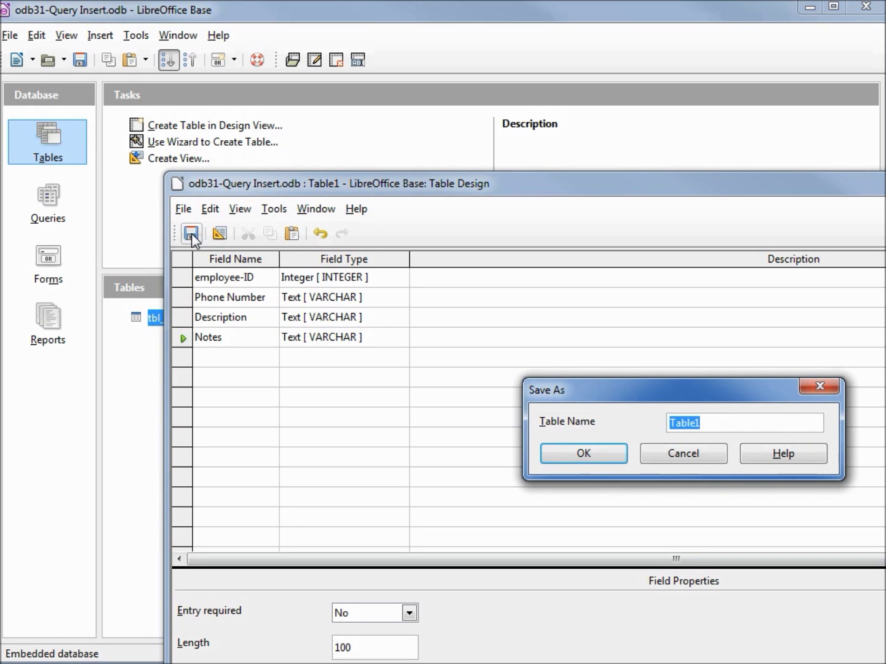
text(tbl_Emp-Phn)
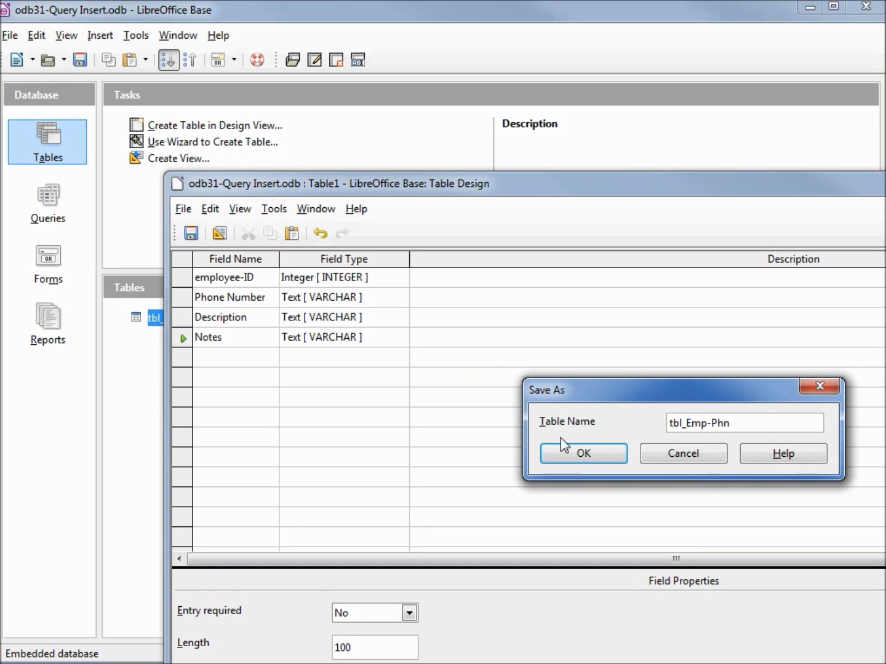
click(568, 452)
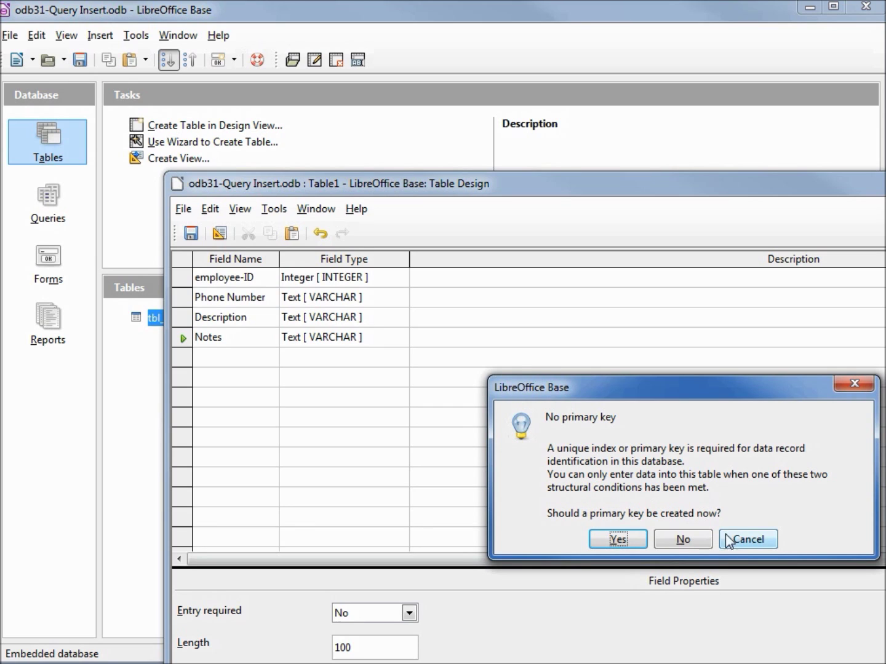
click(745, 540)
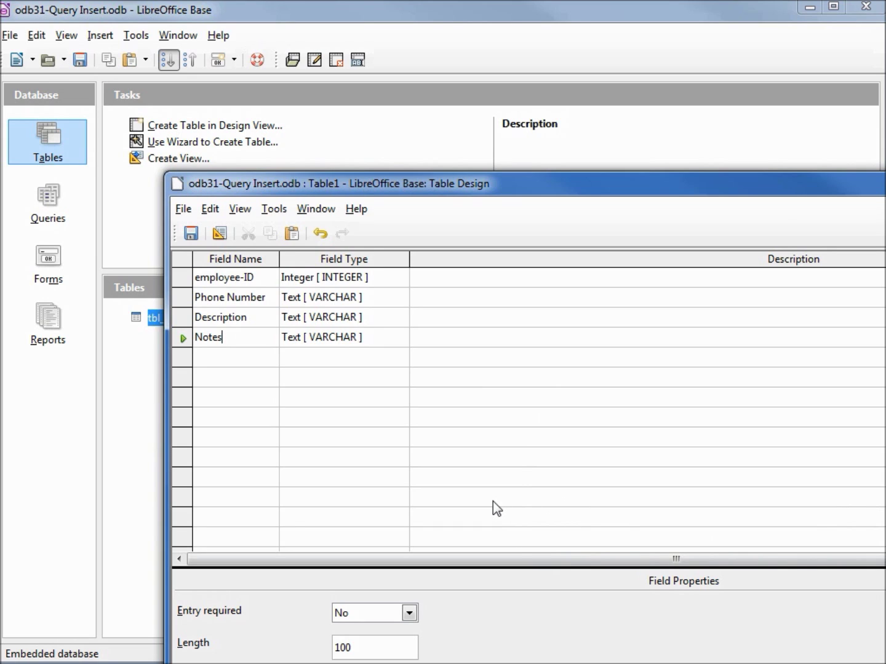
Step: Make employee-ID and Phone Number together the table's primary key
click(184, 277)
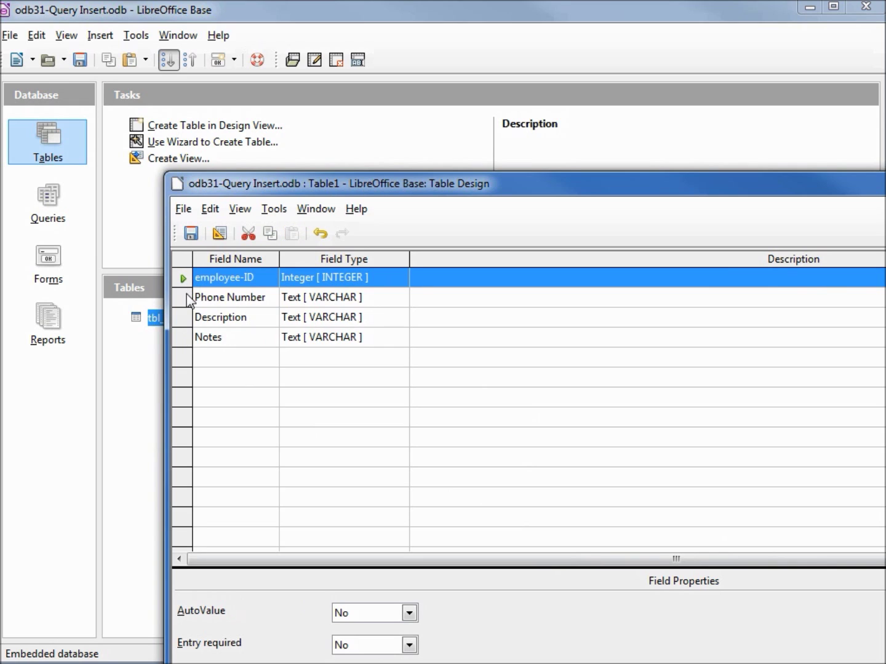
ctrl+click(183, 298)
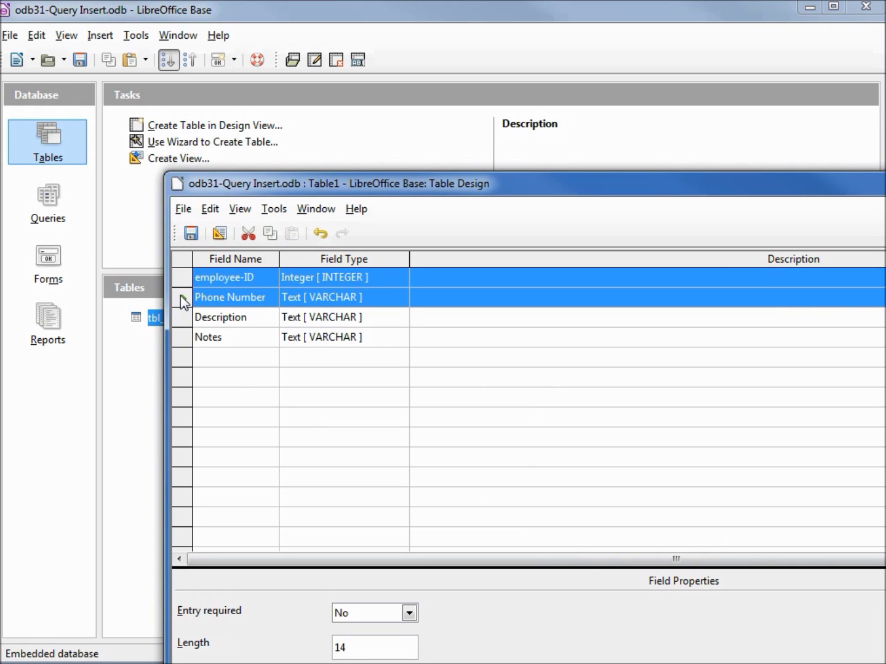
right_click(182, 302)
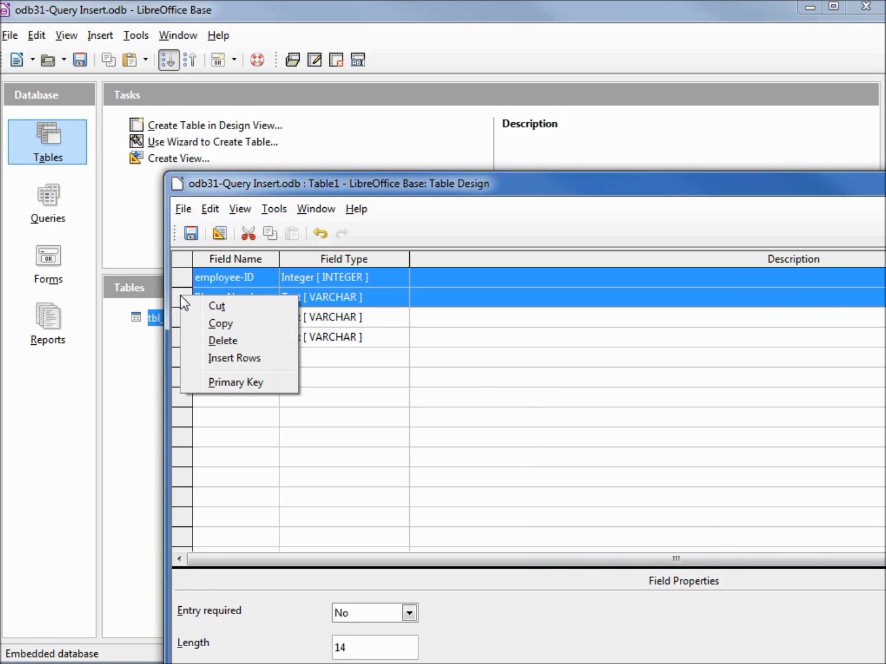
click(235, 385)
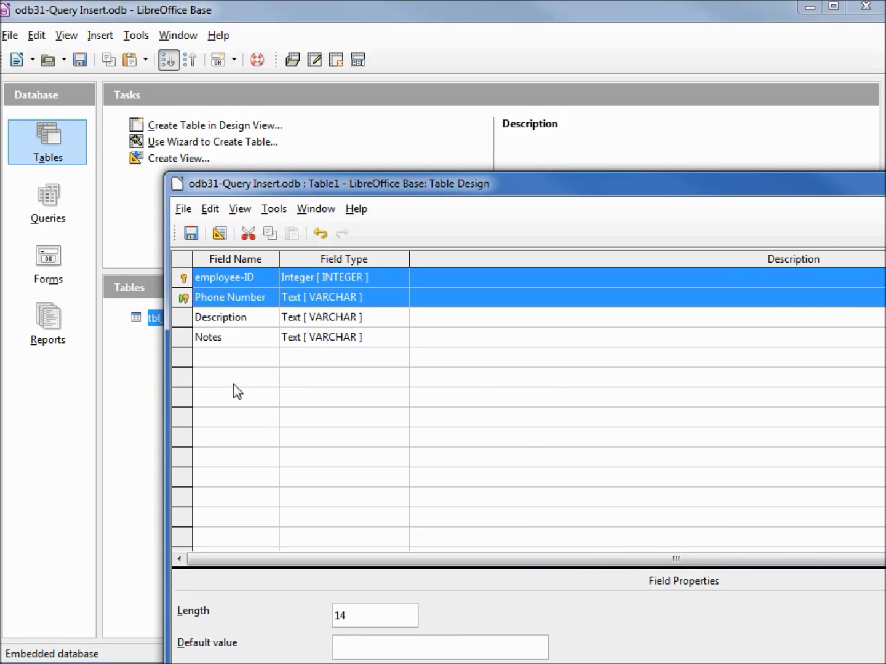
Step: Save the table as tbl-Emp-Phn and close the design window
click(191, 235)
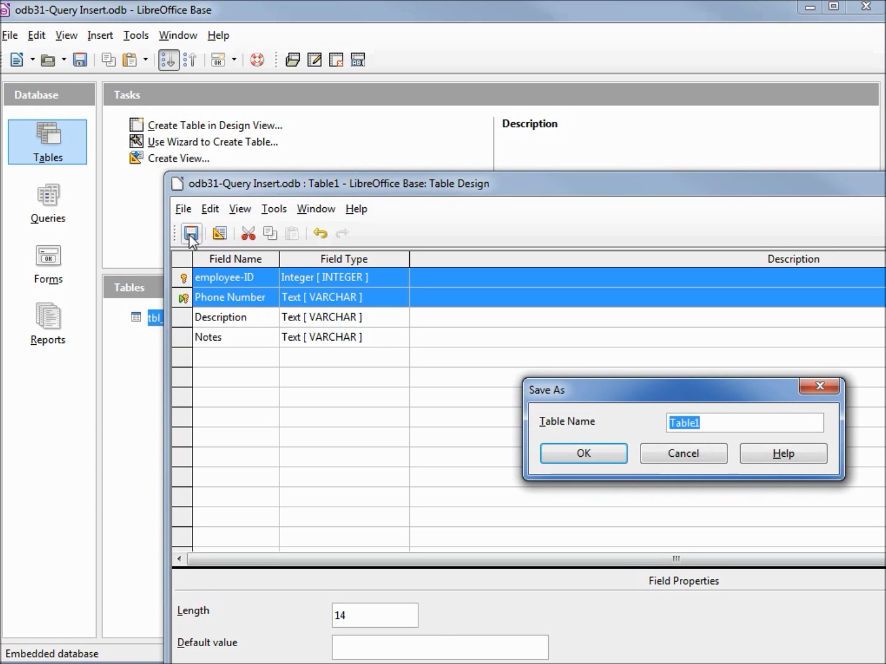
text(tb)
key(BackSpace)
key(BackSpace)
text(tb)
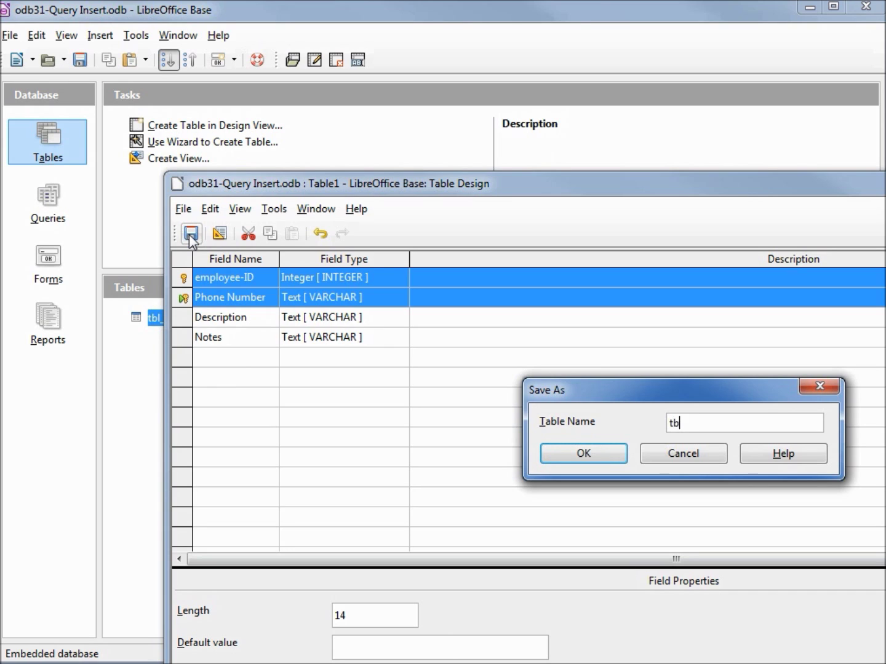
text(l-Emp-Phn)
click(583, 455)
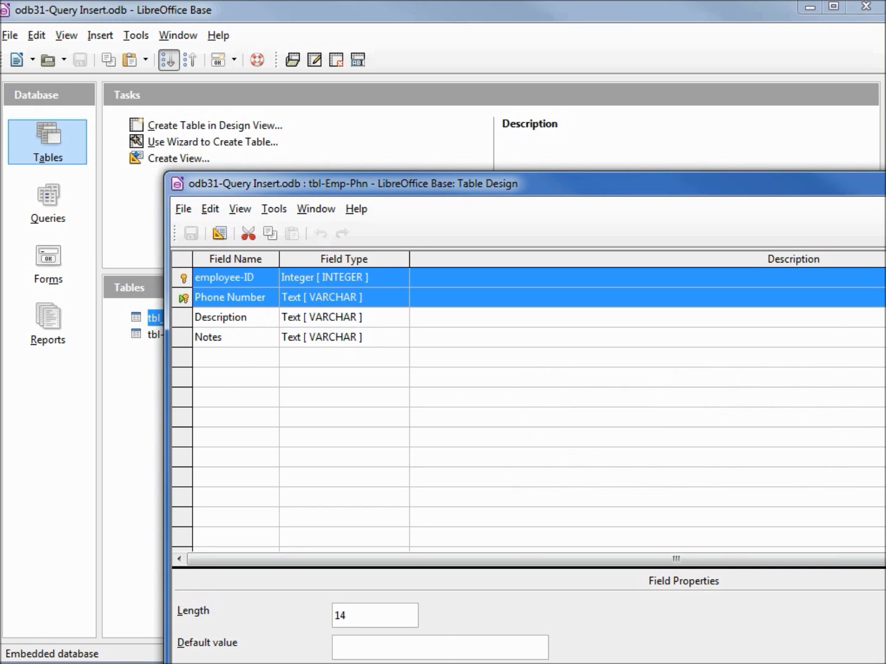
key(ctrl+w)
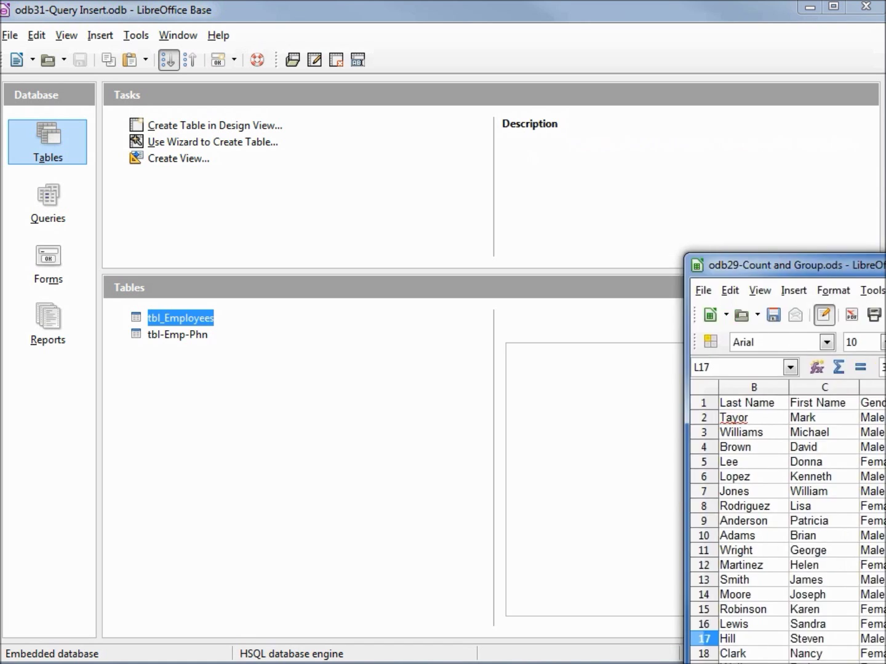
Step: Review the employees' phone number columns in the spreadsheet, then return to the database's Tools menu
drag(884, 262, 280, 69)
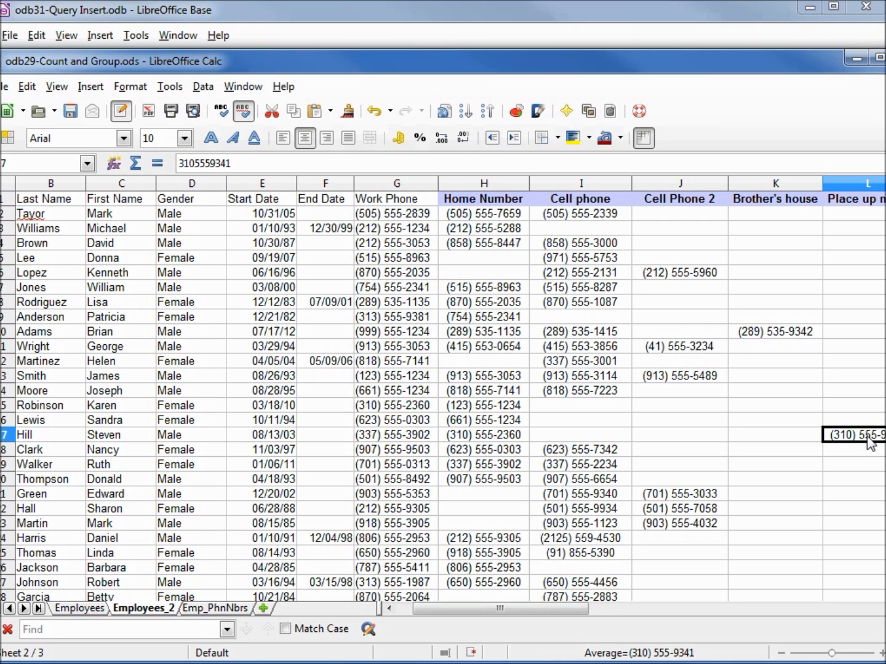
click(472, 24)
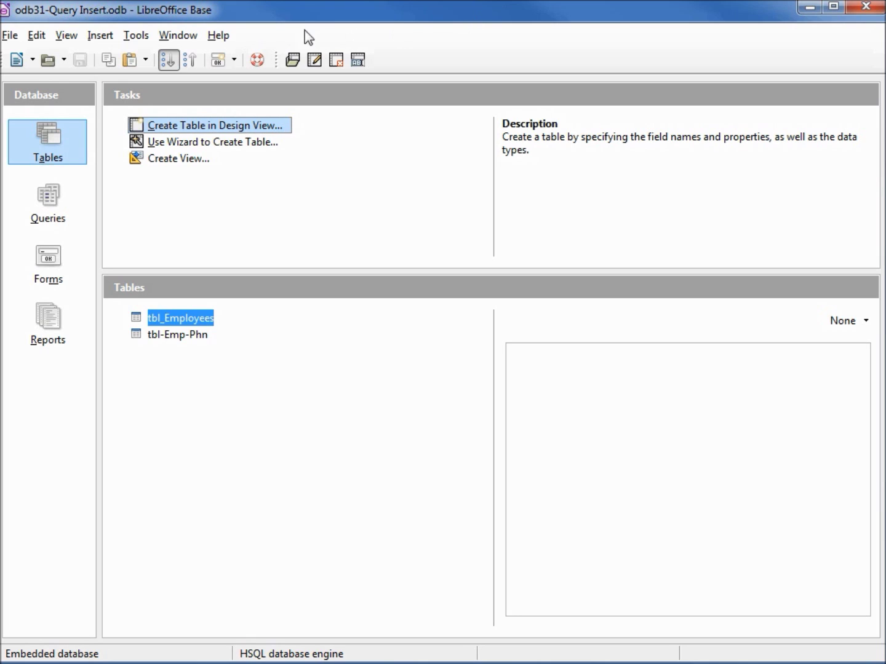
click(135, 37)
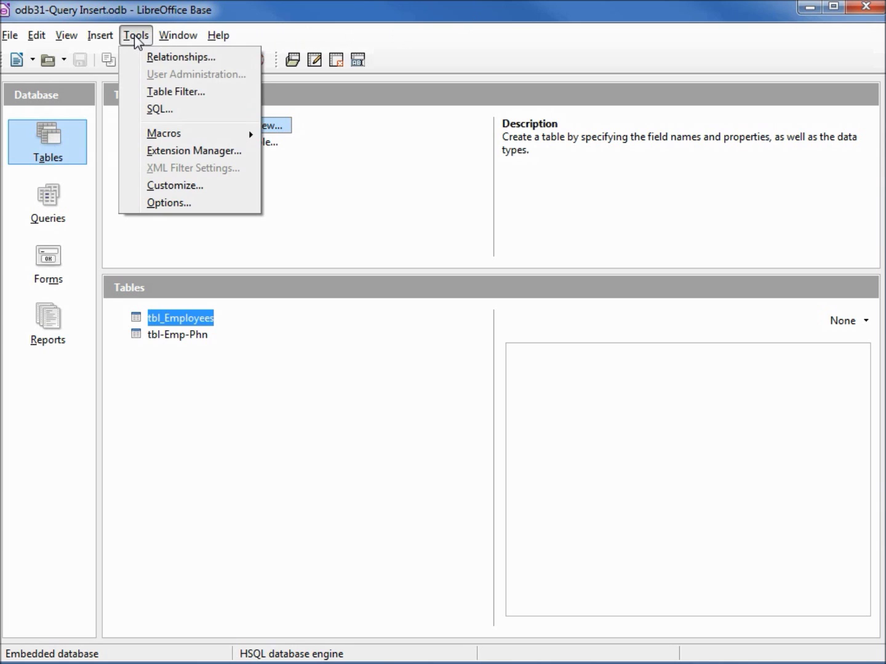
Step: Open the SQL window and paste in the Place Up North INSERT statement copied from Notepad
click(158, 110)
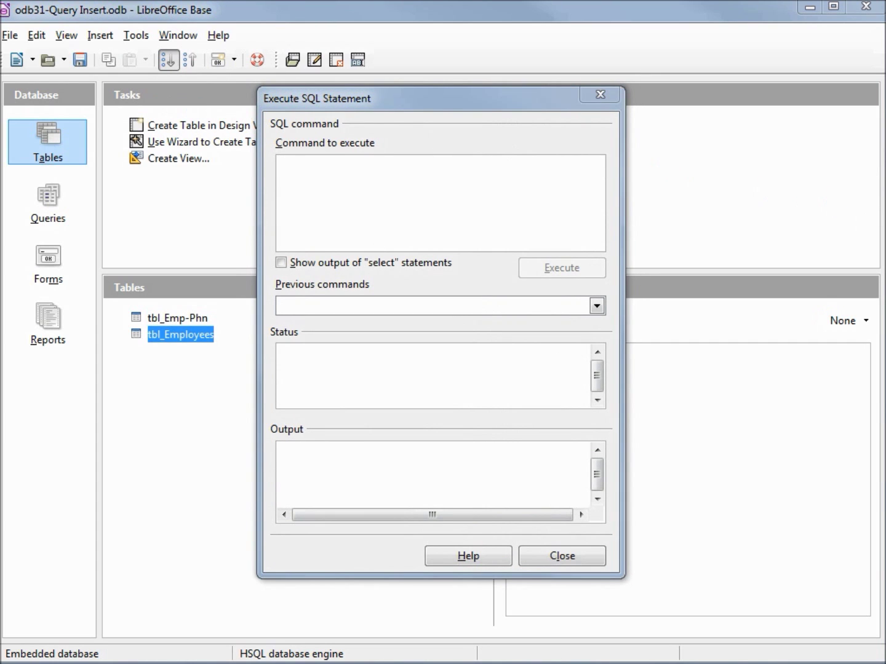
drag(885, 246, 678, 125)
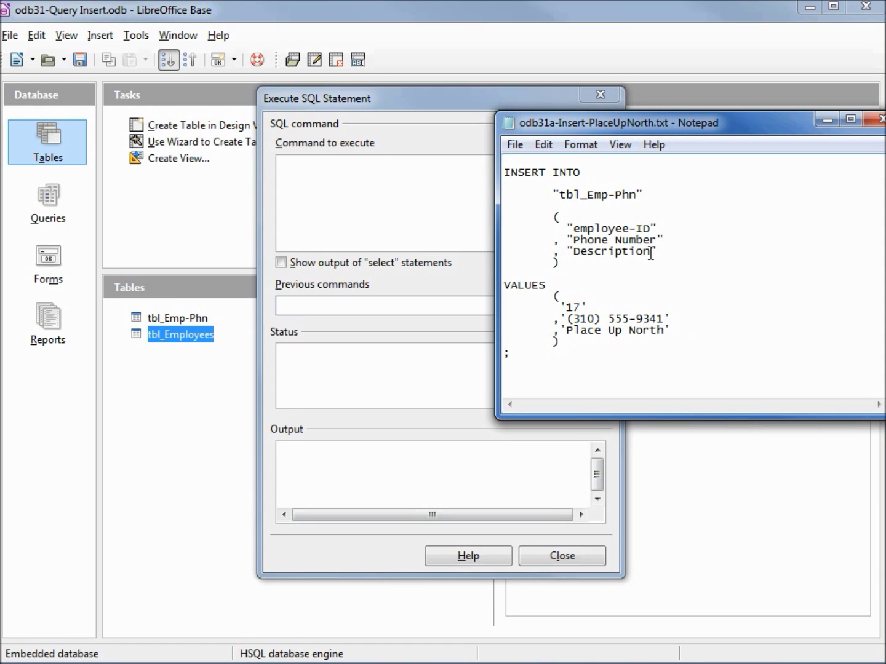
drag(577, 351, 498, 161)
right_click(531, 223)
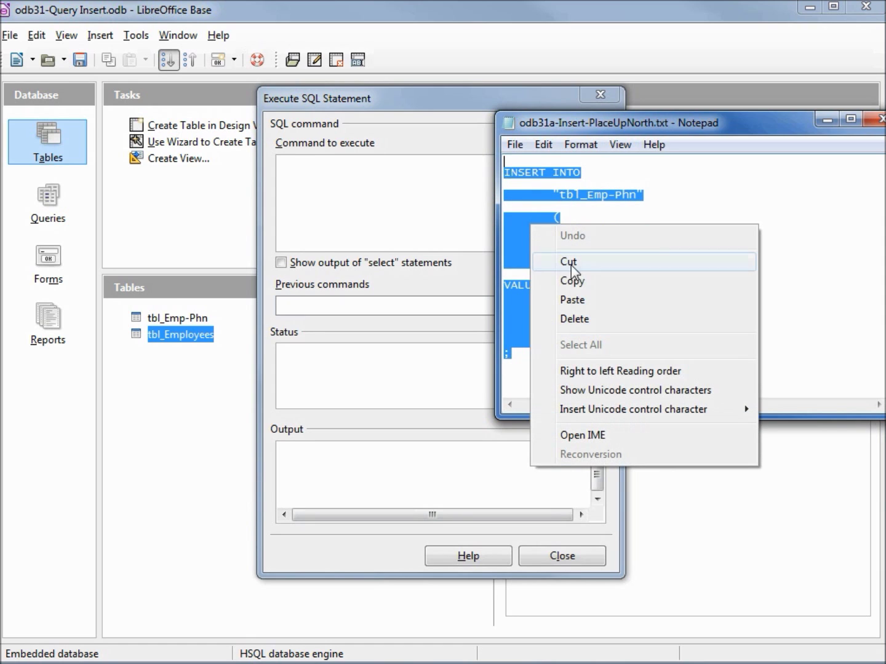
click(572, 281)
drag(667, 125, 885, 219)
click(711, 195)
click(292, 171)
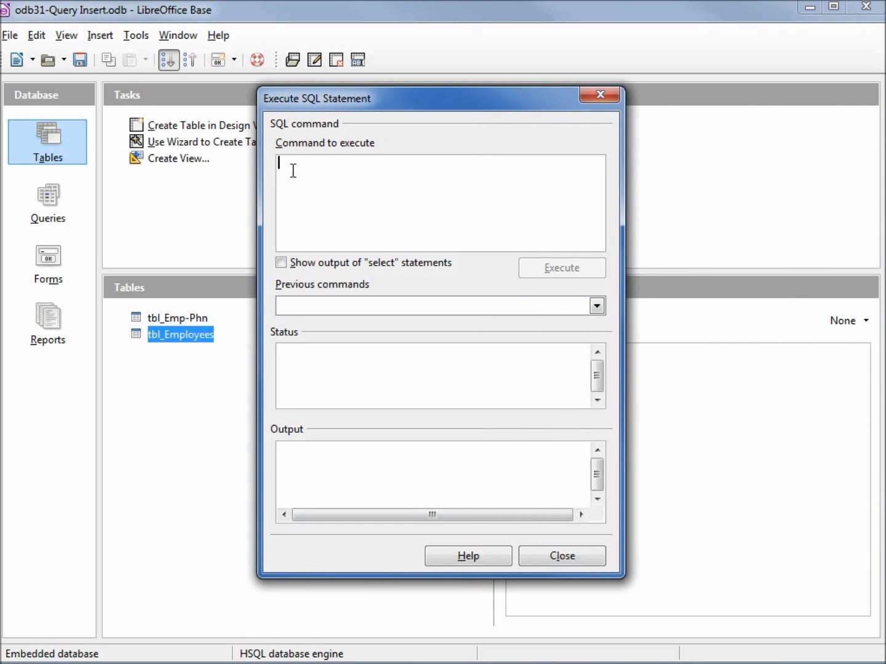
right_click(293, 170)
Step: Execute employee 17's Place Up North INSERT, then run SELECT * FROM "tbl_Emp-Phn" with output shown
click(338, 239)
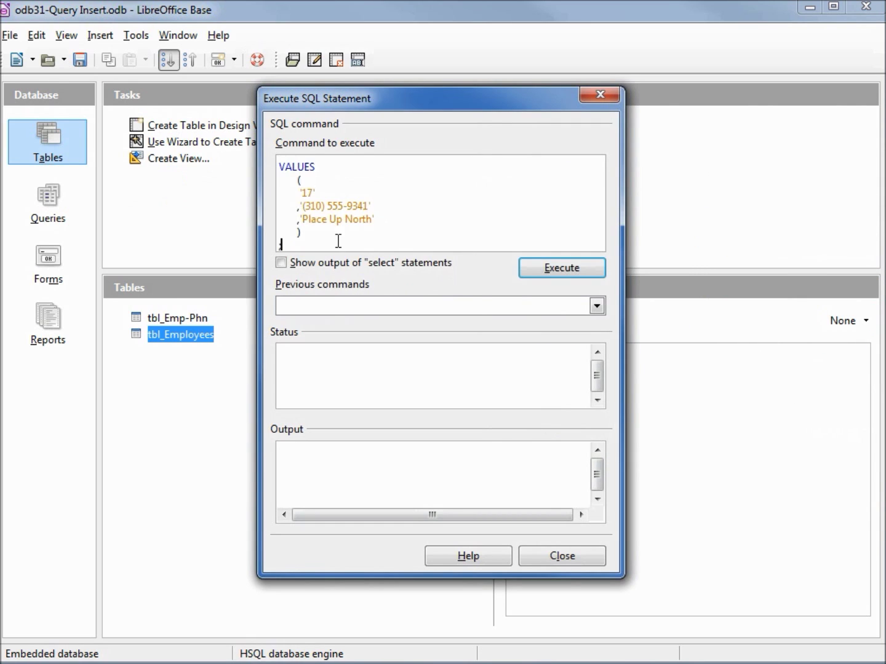
click(559, 268)
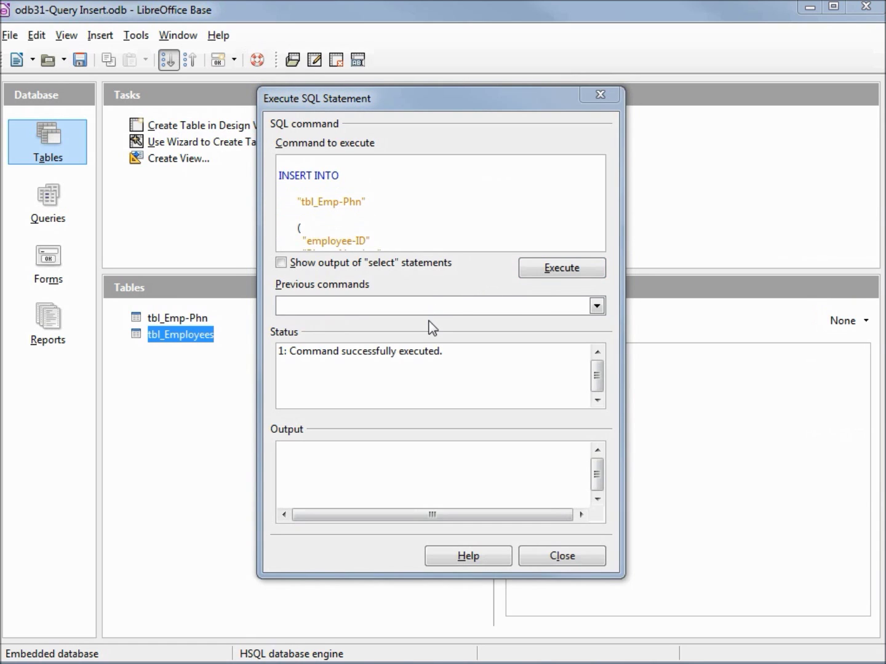
click(286, 165)
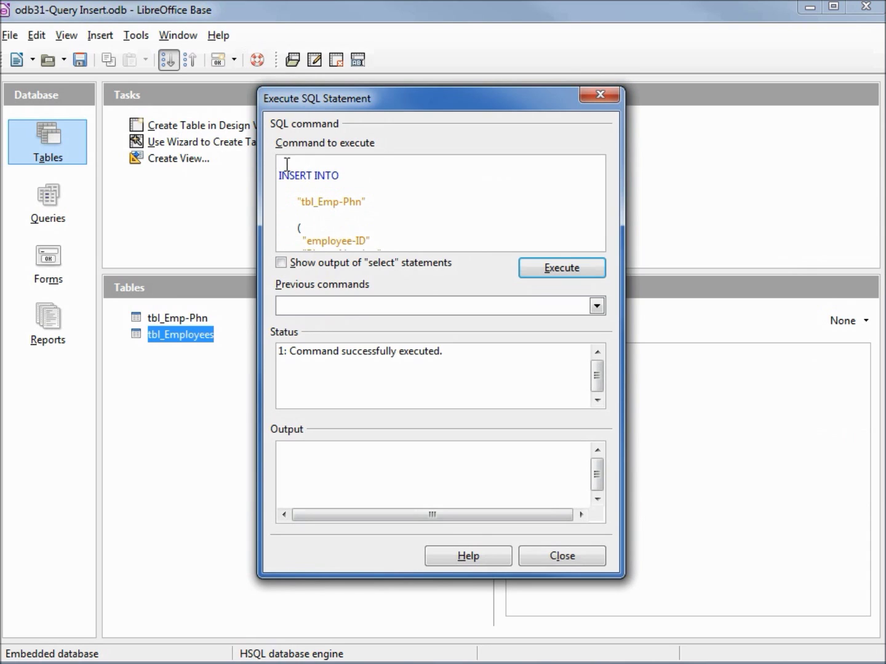
key(ctrl+a)
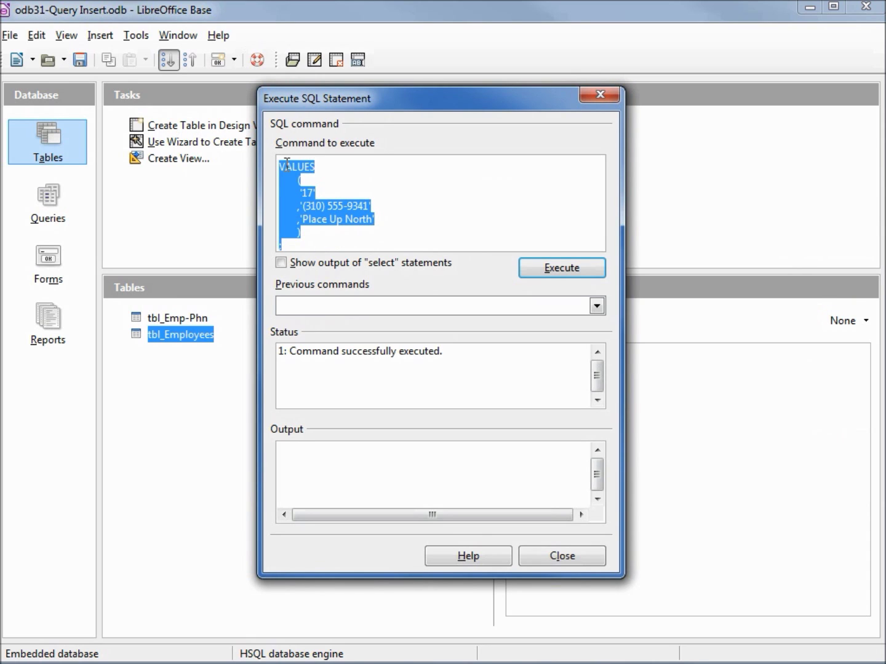
key(ctrl+v)
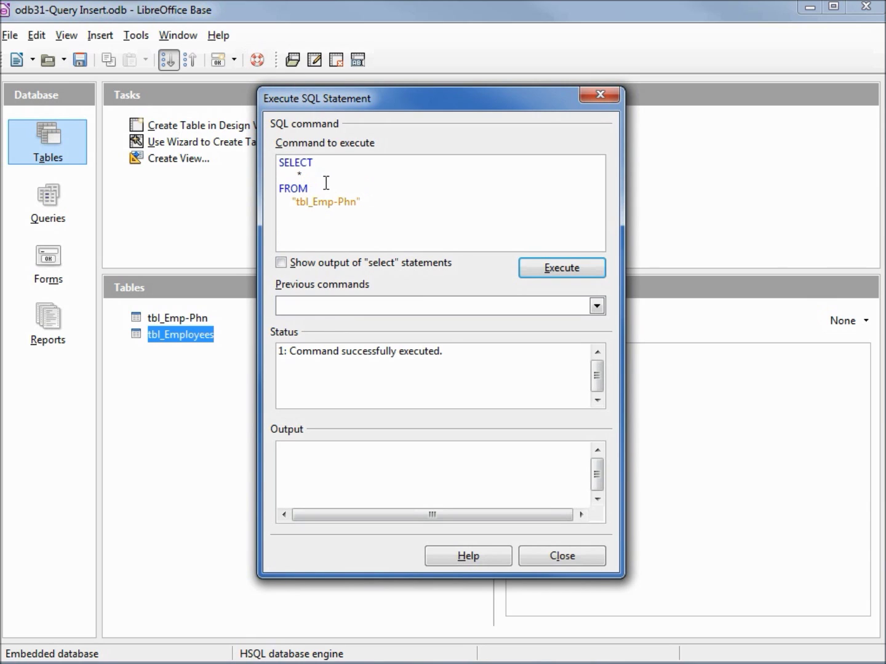
click(280, 262)
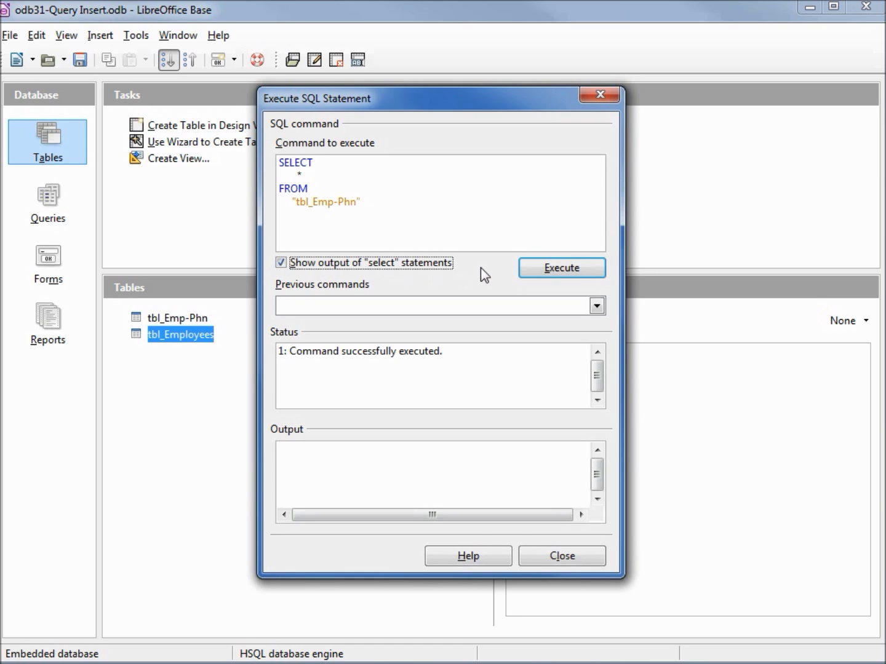
click(592, 270)
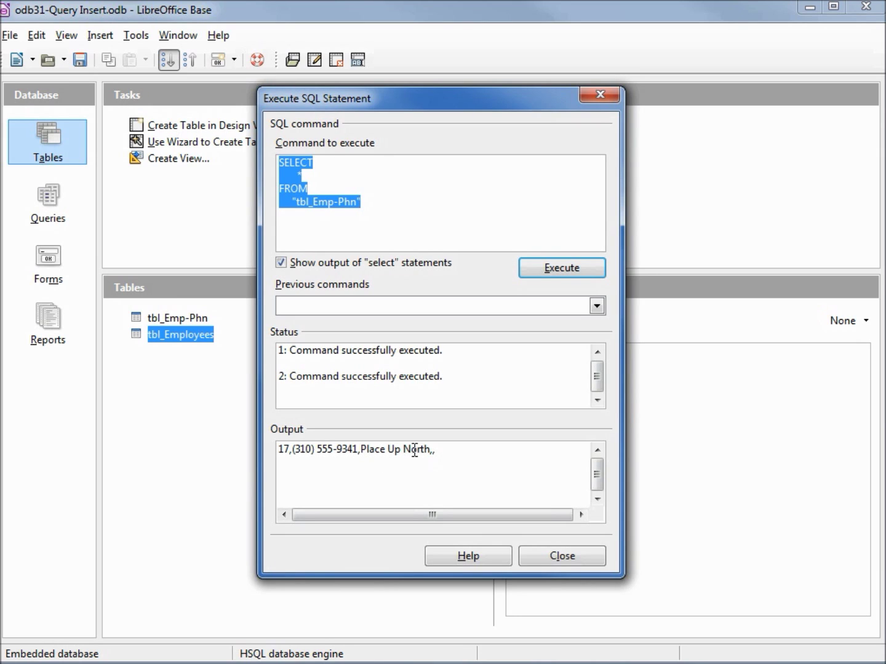
Step: Close the SQL window and open tbl_Emp-Phn to view its records
click(556, 556)
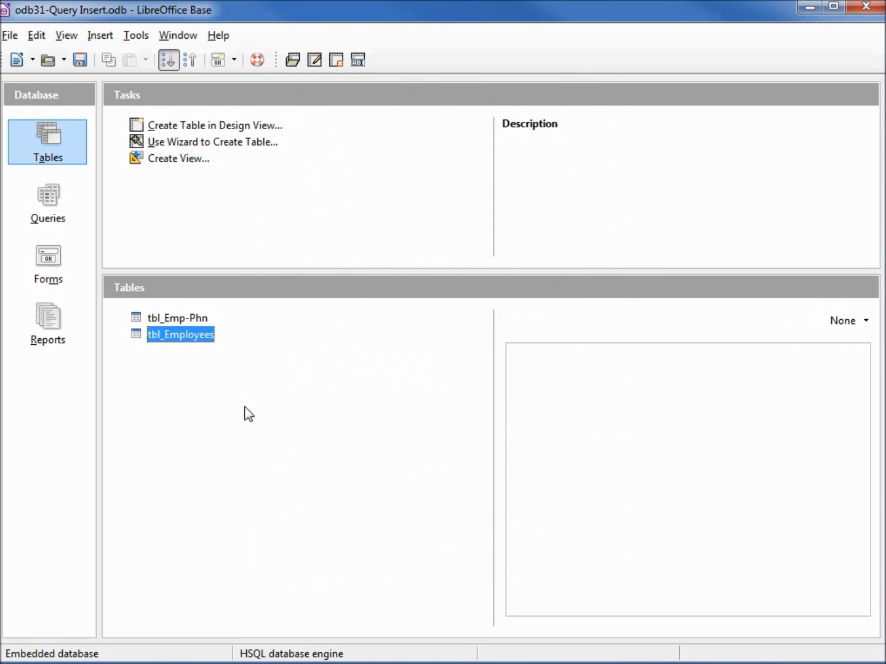
click(180, 317)
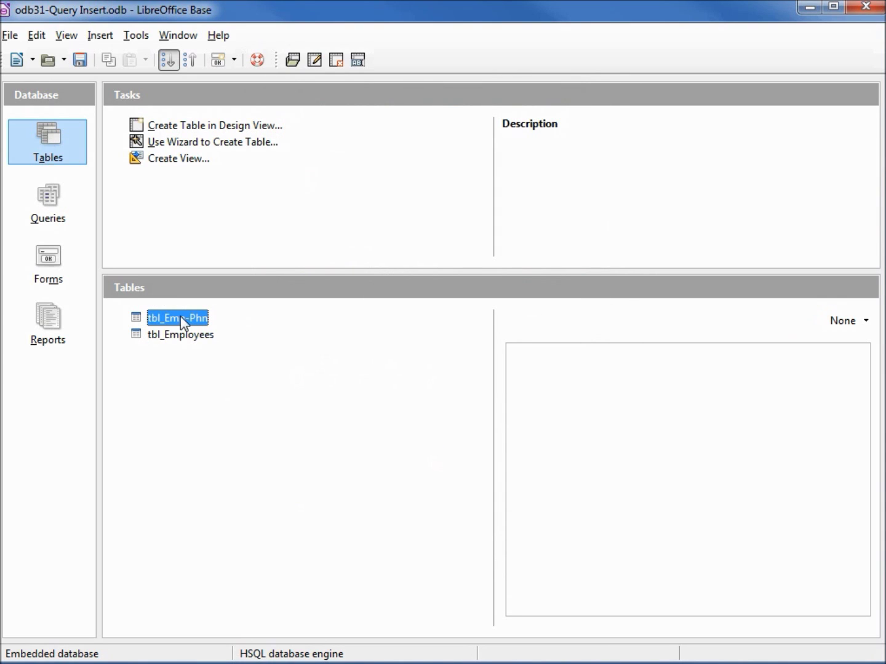
double_click(186, 319)
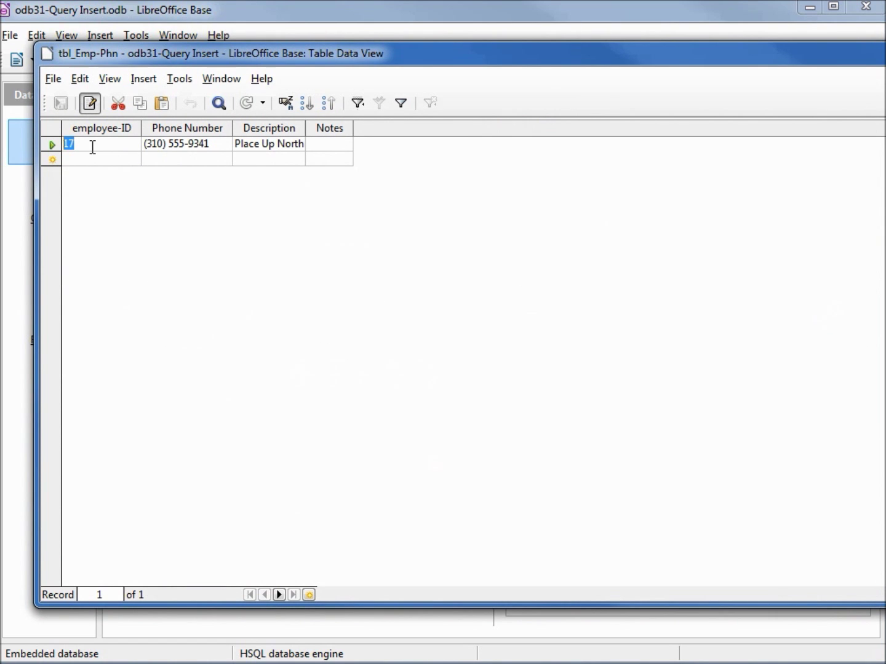
drag(154, 56, 138, 243)
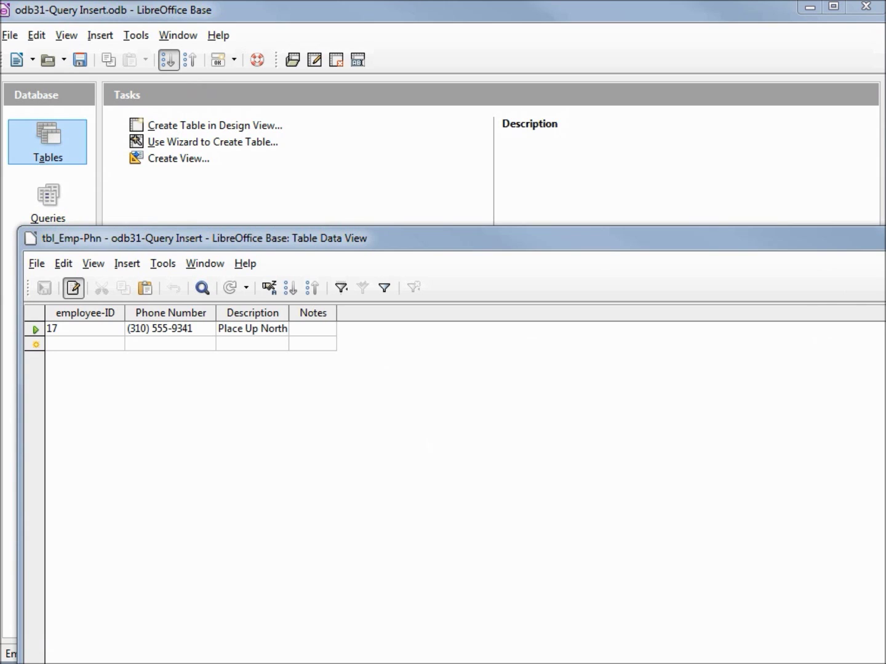
Step: Copy employee 10's Brother's House INSERT from Notepad and reopen the SQL window
drag(883, 230, 717, 212)
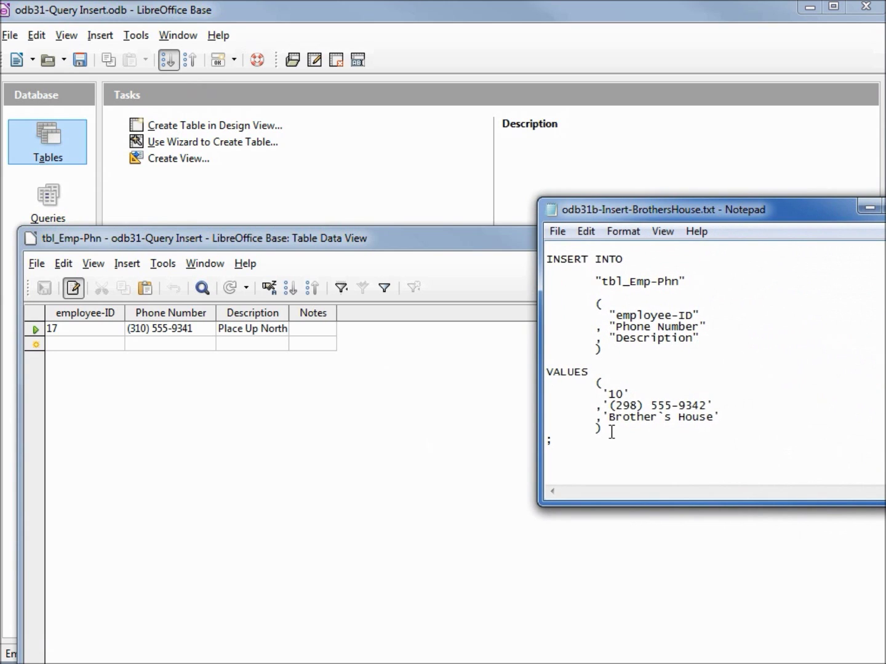
drag(612, 432, 523, 258)
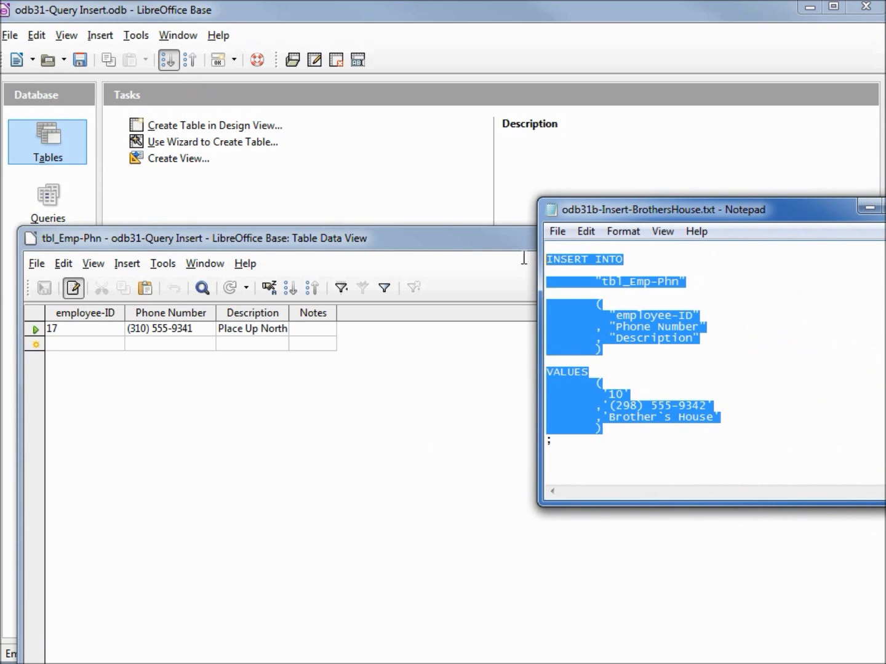
right_click(665, 279)
click(698, 337)
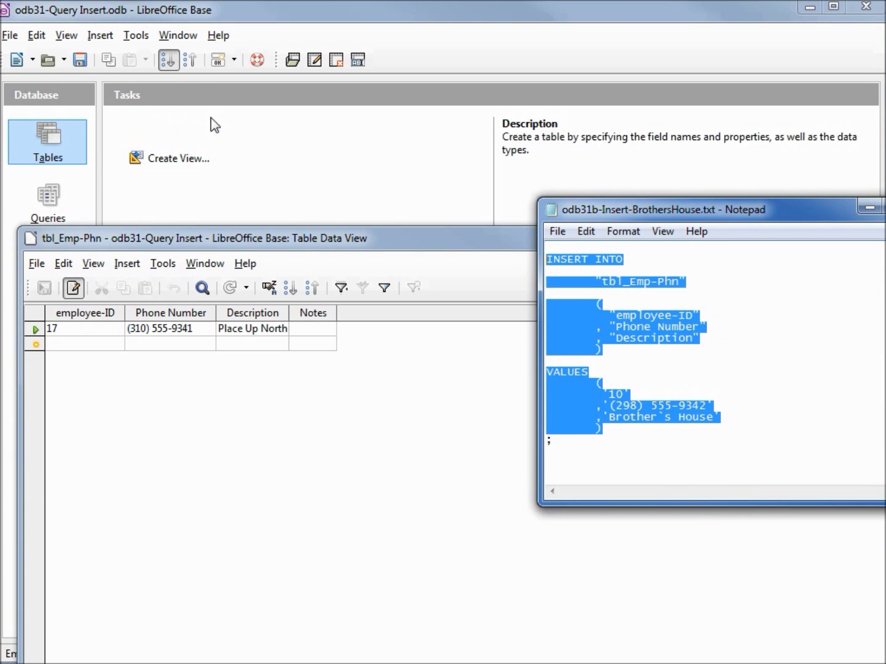
click(135, 35)
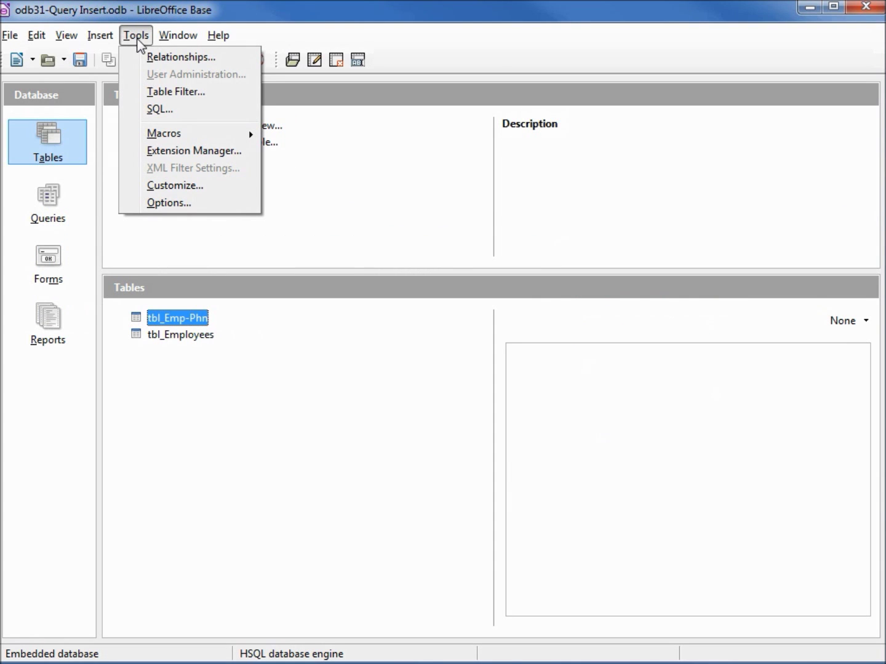
click(161, 108)
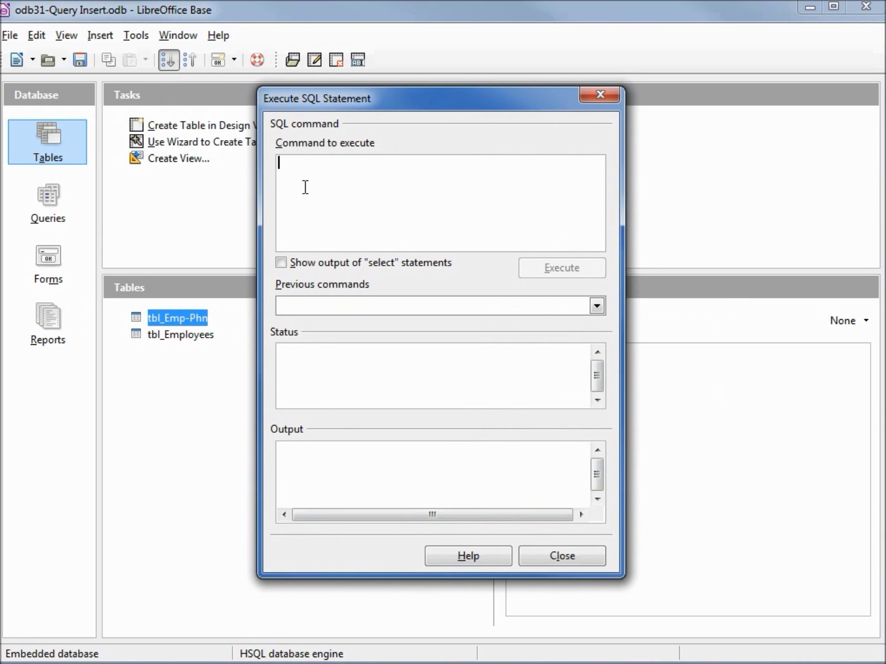
Step: Execute the Brother's House INSERT for employee 10, rerun it to hit the duplicate error, then open tbl_Emp-Phn
key(ctrl+v)
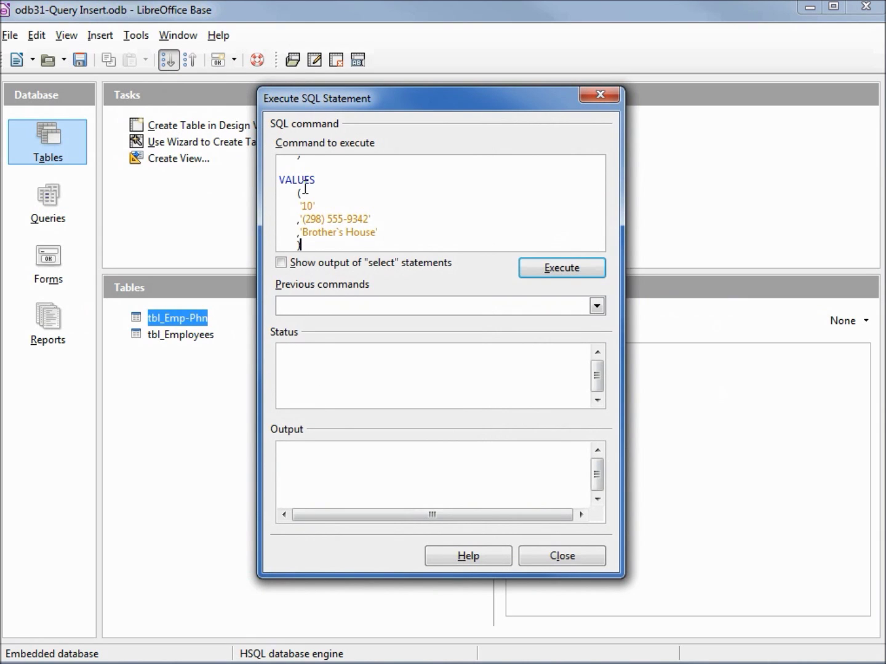
click(553, 271)
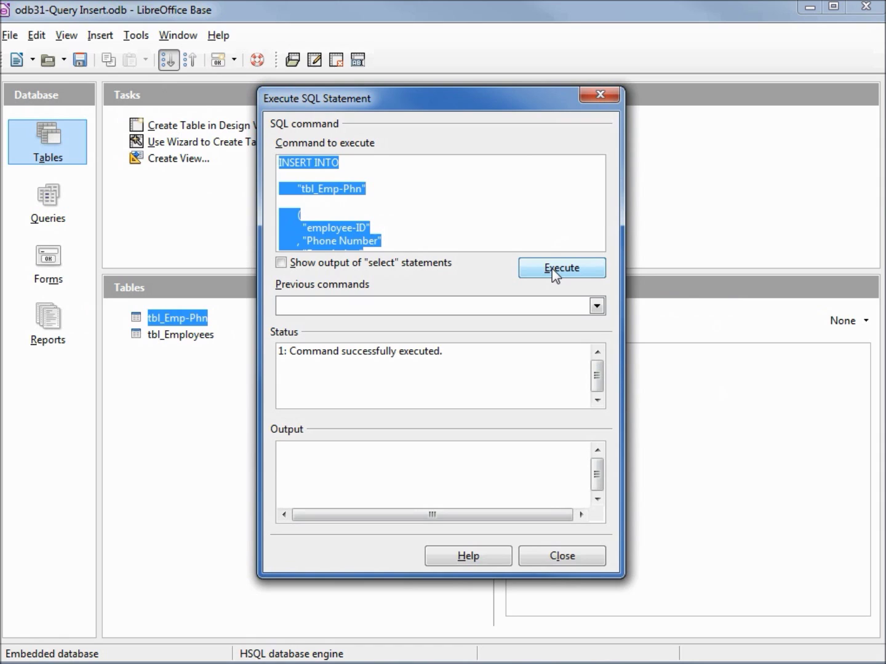
click(555, 274)
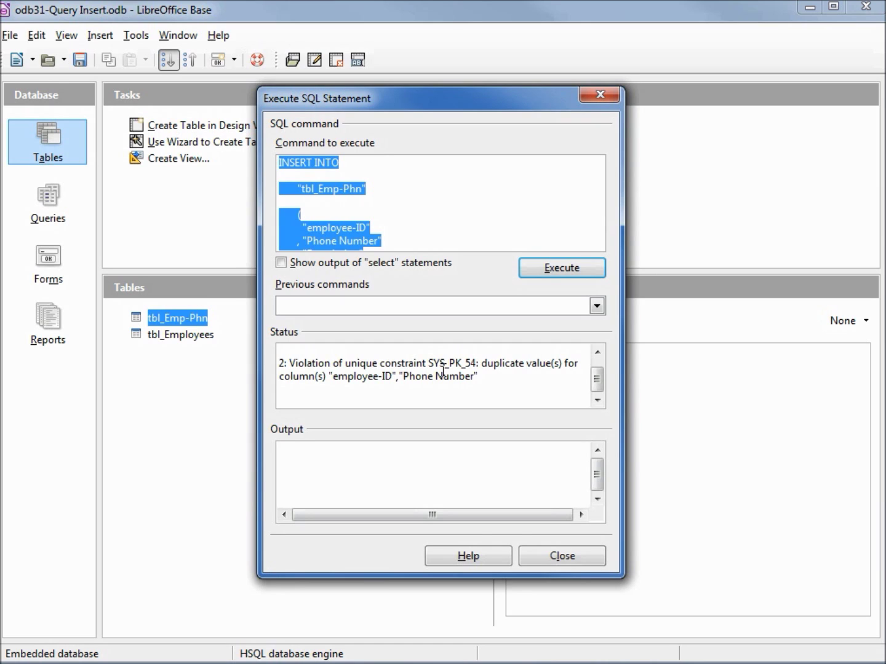
double_click(177, 318)
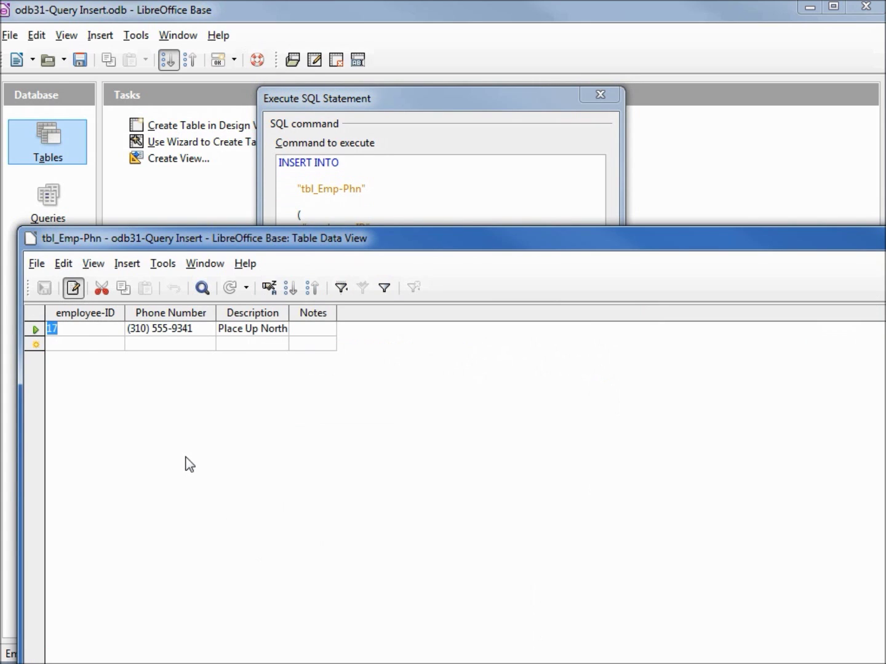
Step: Refresh tbl_Emp-Phn to show the Brother's House row and widen the Description column
click(232, 286)
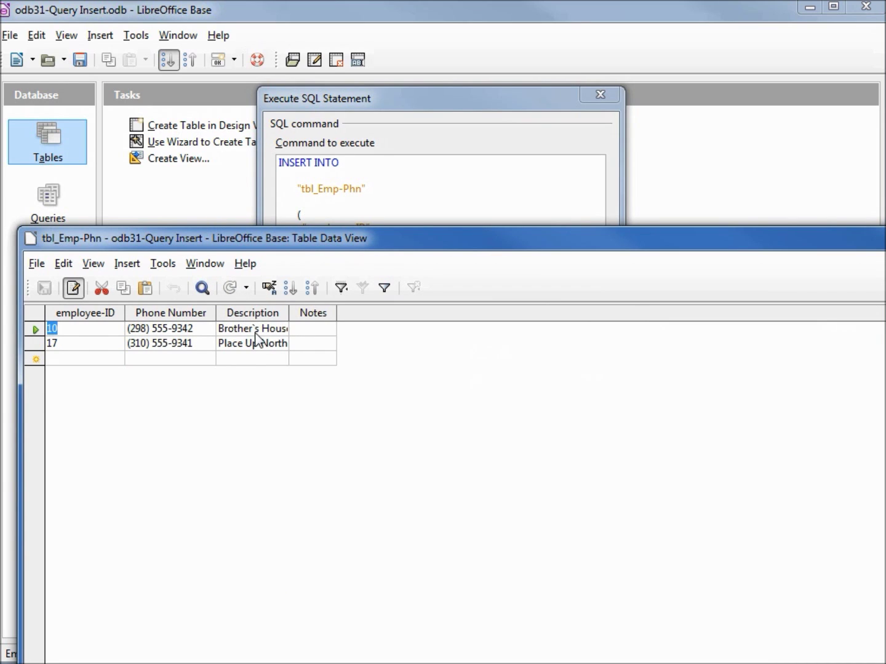
drag(290, 313, 386, 313)
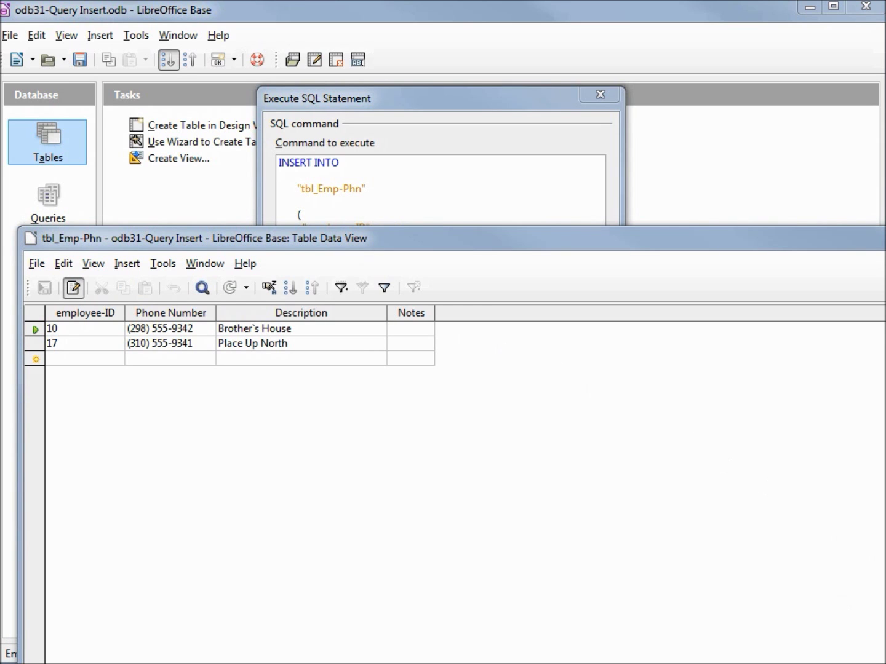
key(alt+Tab)
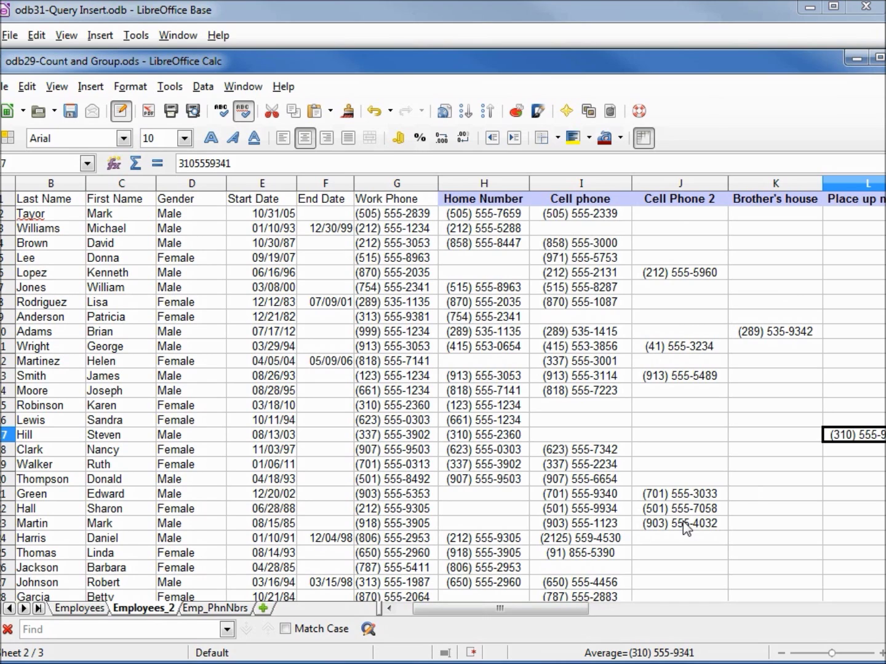
Step: Minimize the odb29-Count and Group.ods spreadsheet to return to the tbl_Emp-Phn data view
click(856, 60)
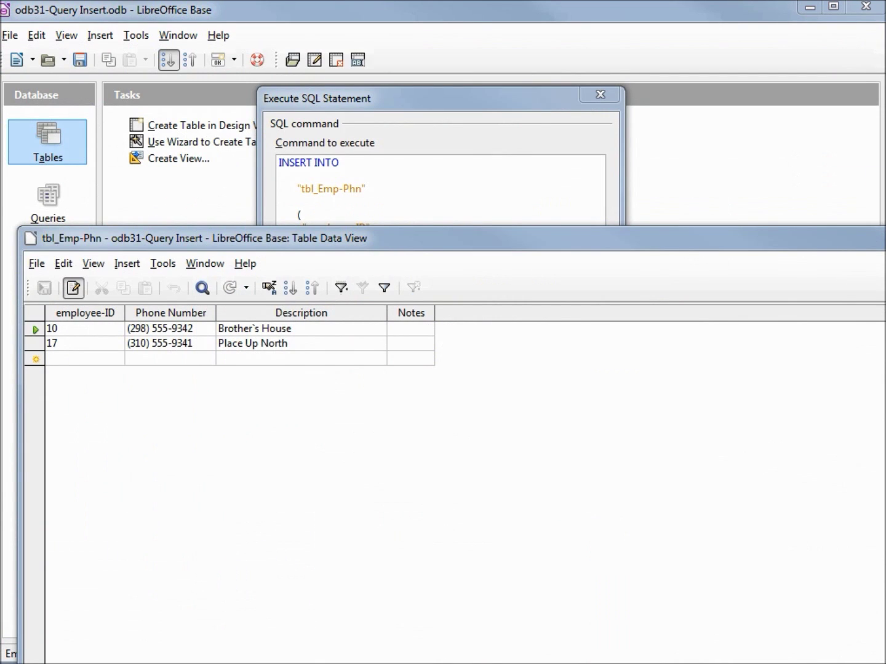
Step: Paste and execute the Cell Phone 2 INSERT statements for employees 6, 11, 13, 21 and 23
key(alt+Tab)
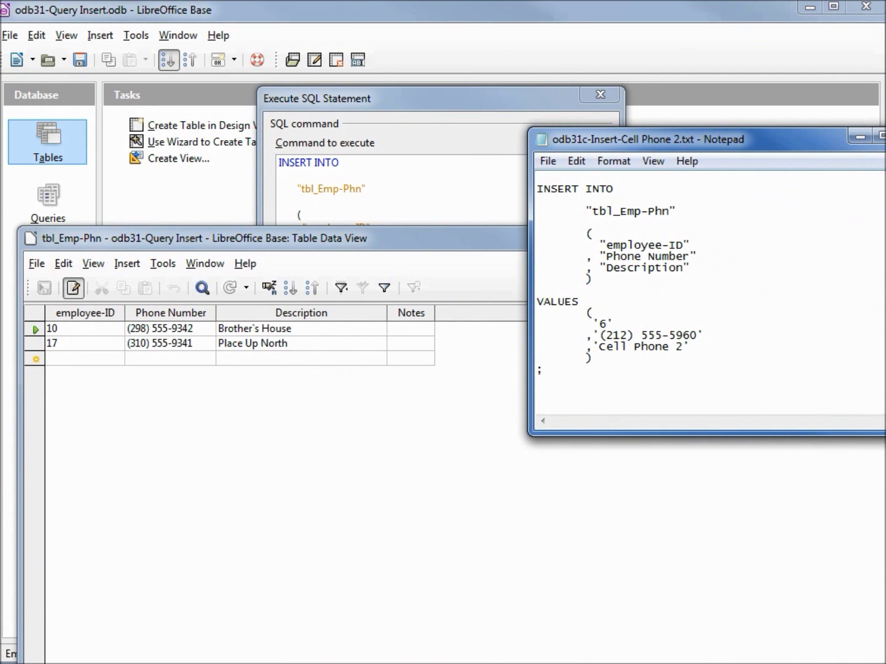
scroll(619, 290, down, 20)
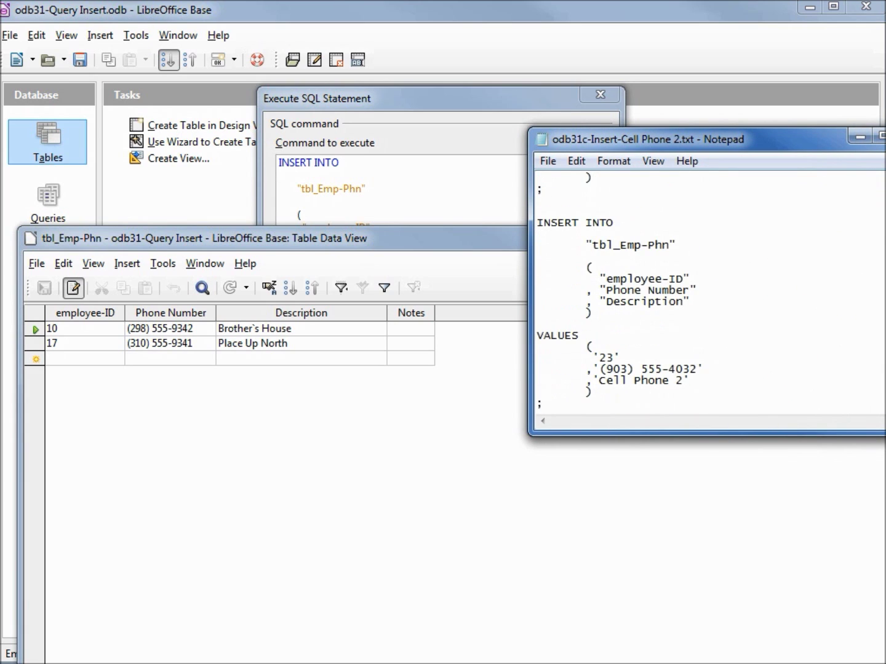
scroll(829, 273, up, 12)
scroll(580, 210, up, 6)
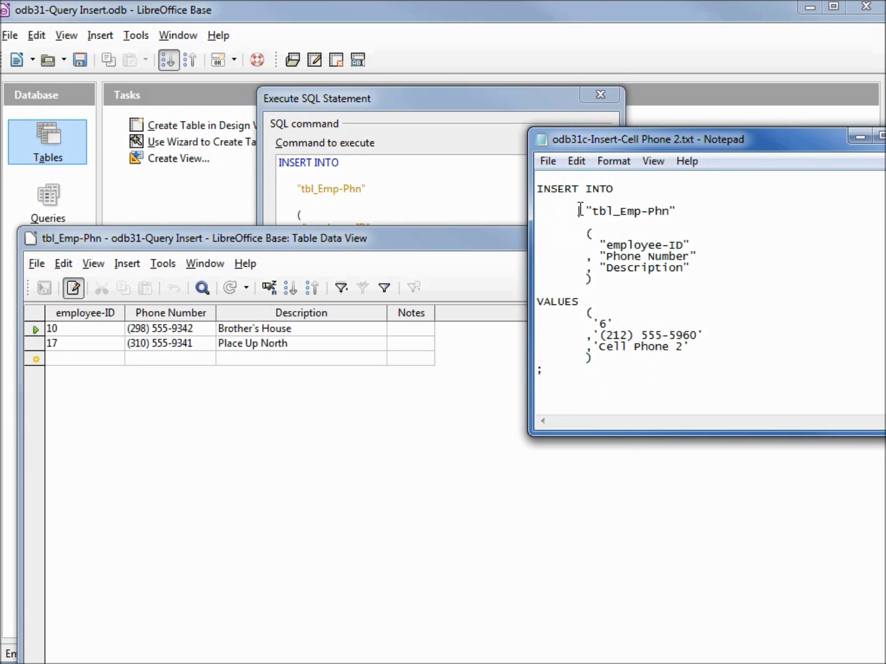
key(ctrl+a)
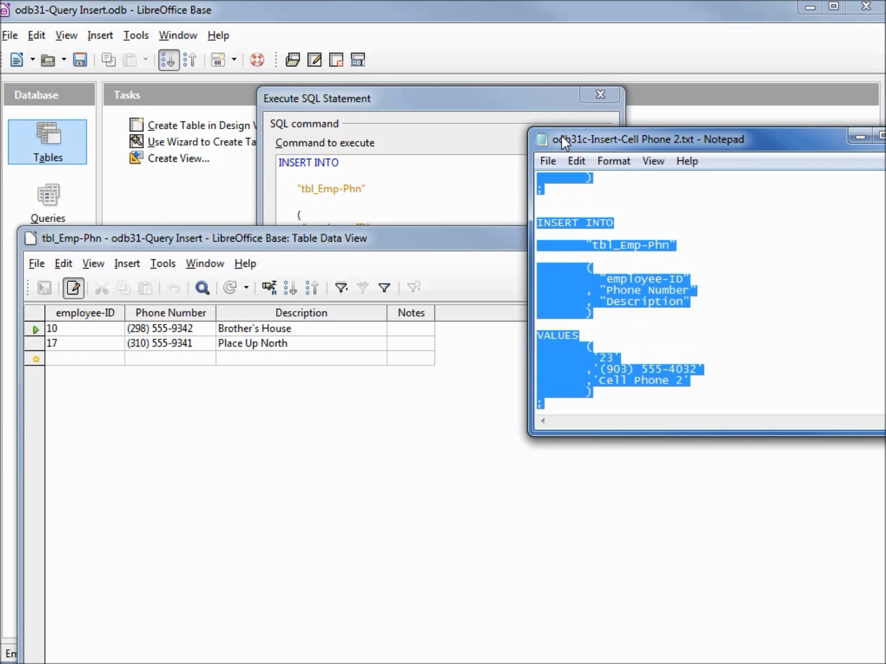
click(462, 93)
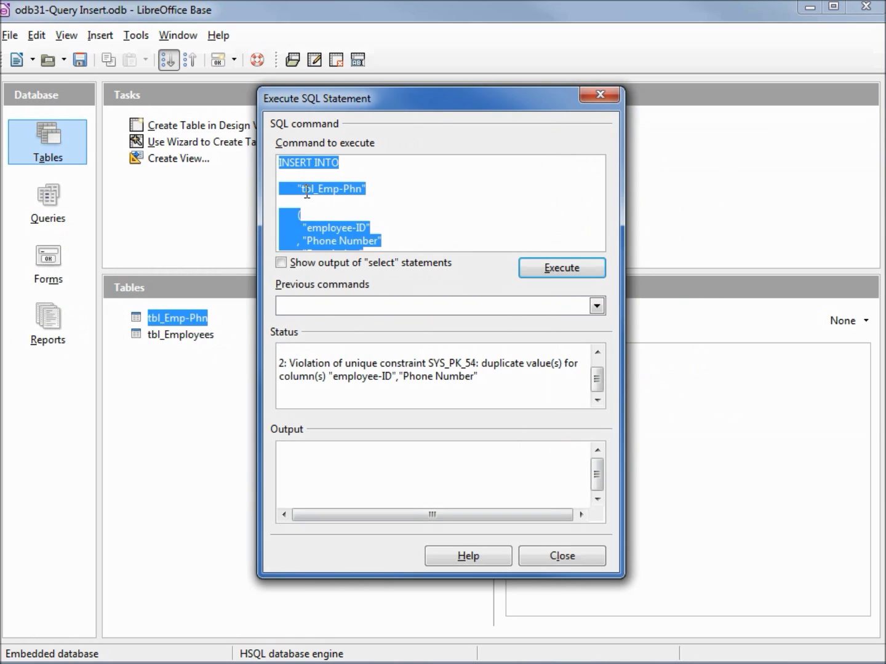
key(ctrl+v)
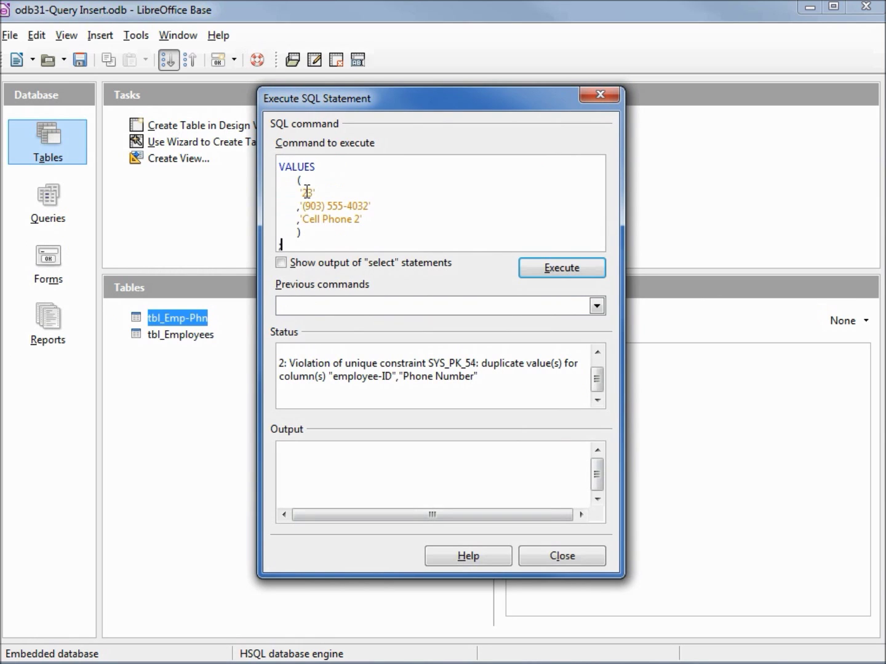
click(541, 268)
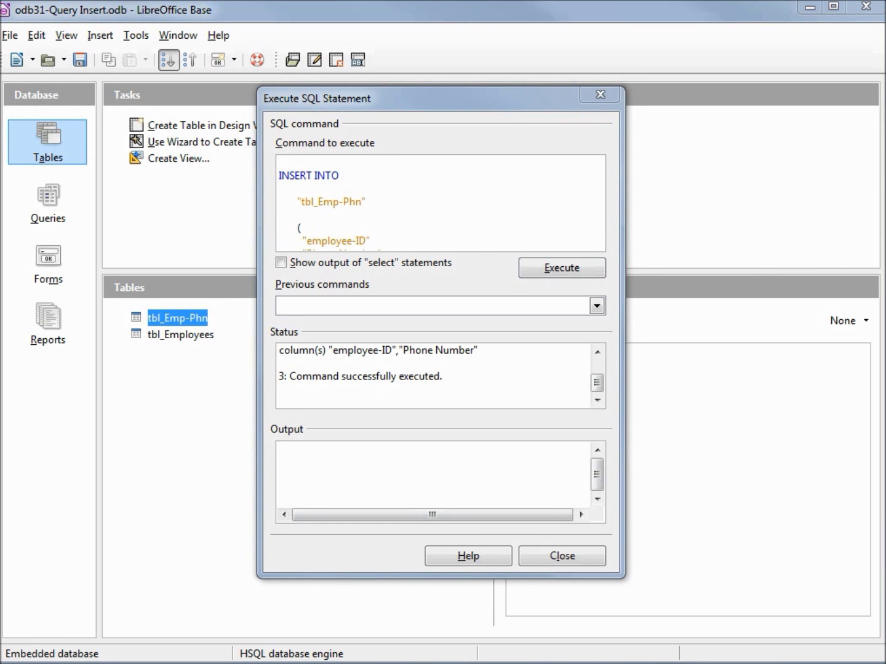
Step: Paste the Home Phone INSERT for employee 29 into the SQL dialog and execute it
drag(687, 191, 524, 183)
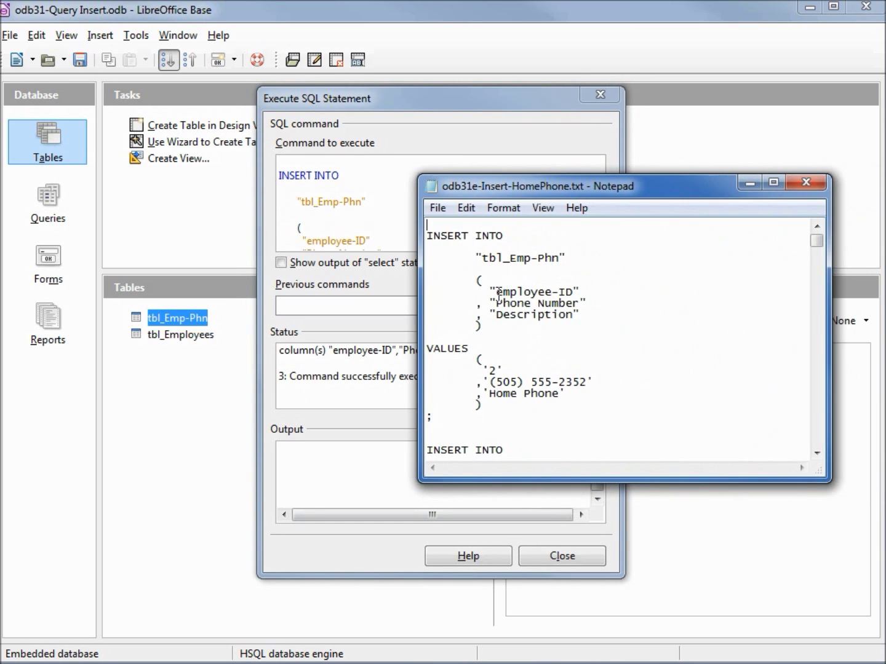
key(ctrl+a)
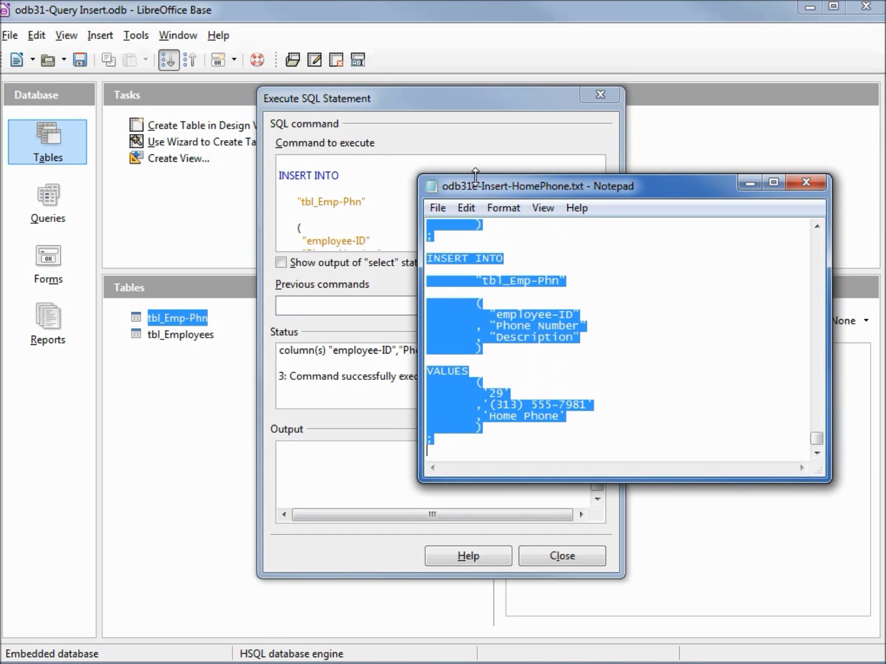
drag(490, 196, 885, 196)
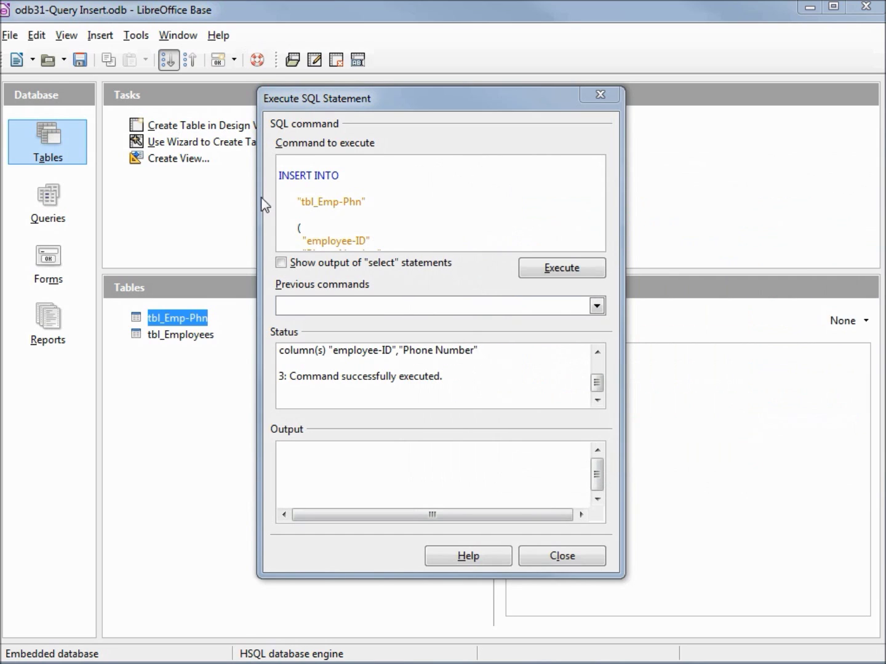
click(329, 188)
key(ctrl+a)
key(ctrl+v)
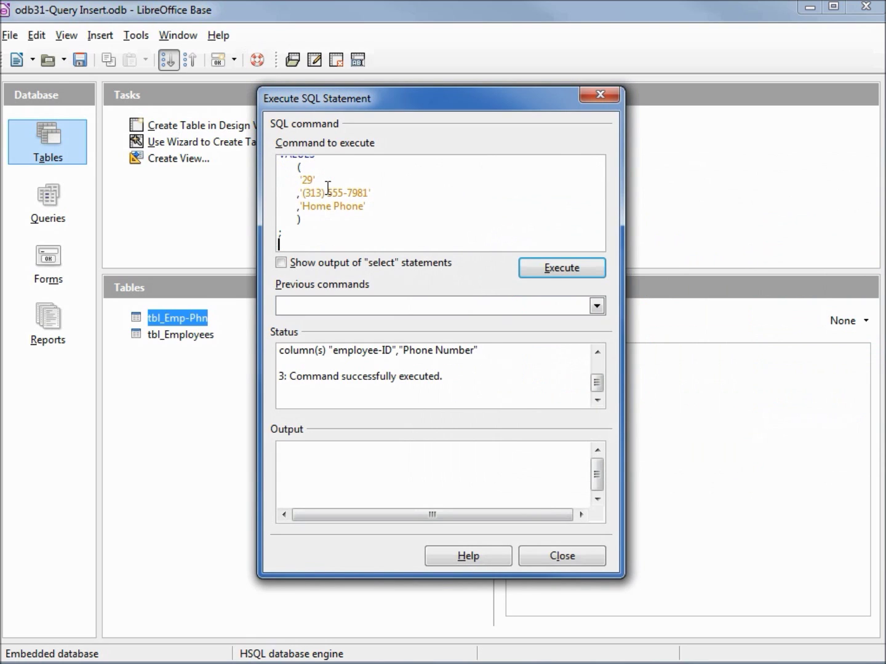
click(544, 265)
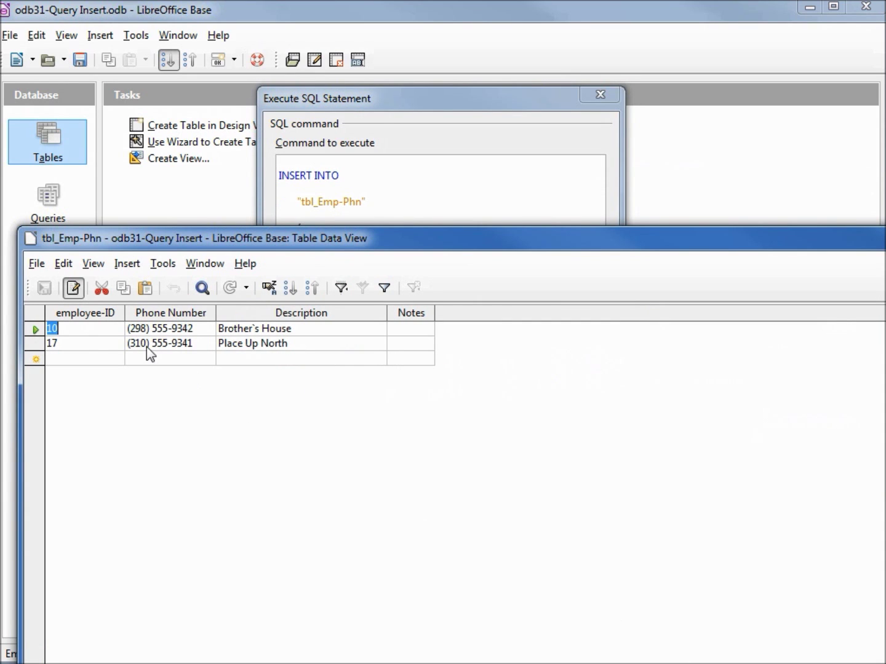
Step: Refresh tbl_Emp-Phn to show all 28 records, then select the Cell Phone INSERT text
click(228, 288)
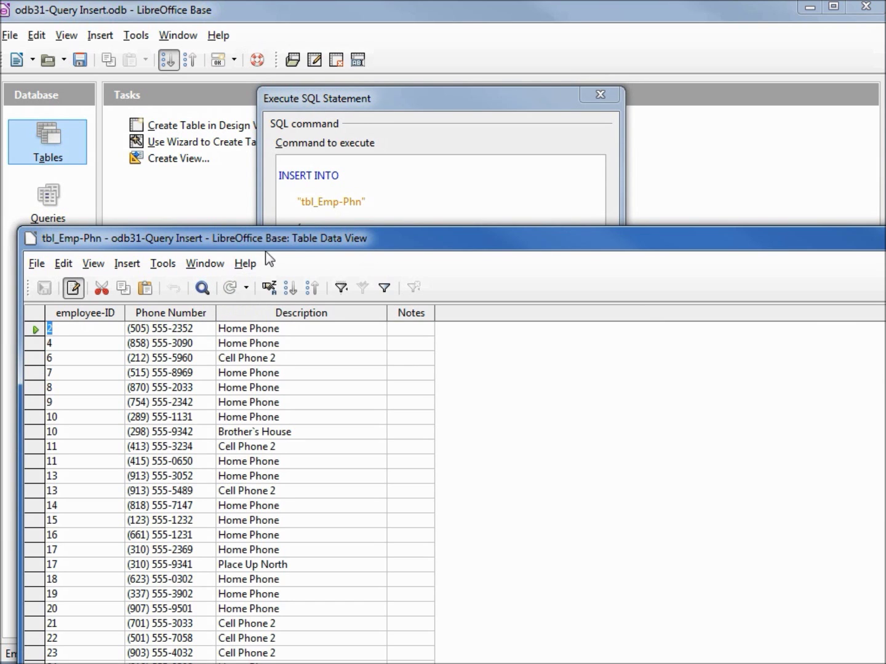
drag(274, 239, 296, 90)
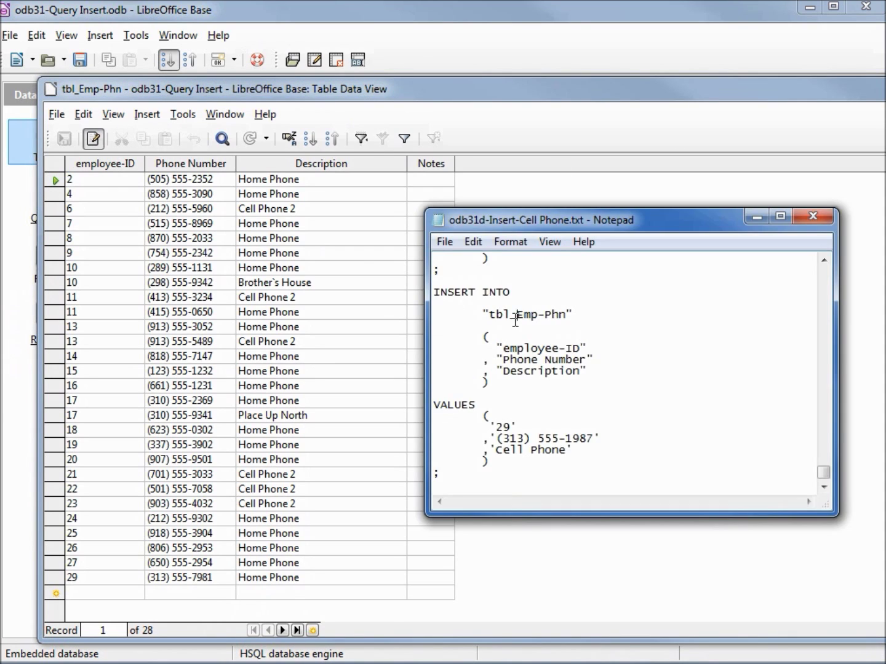
key(ctrl+a)
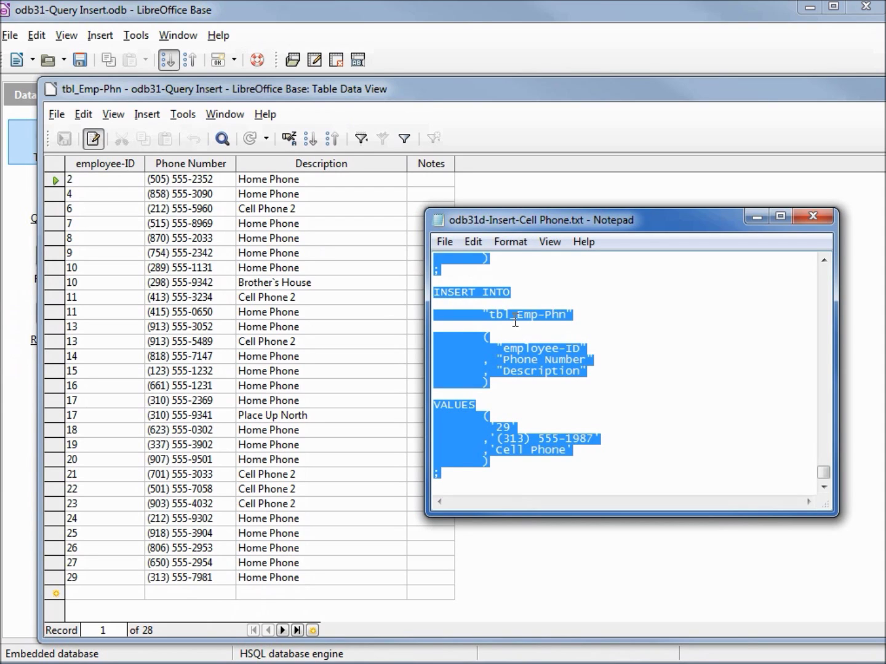
Step: Execute the Cell Phone INSERT for employee 29 in Tools > SQL, then refresh the table
click(136, 11)
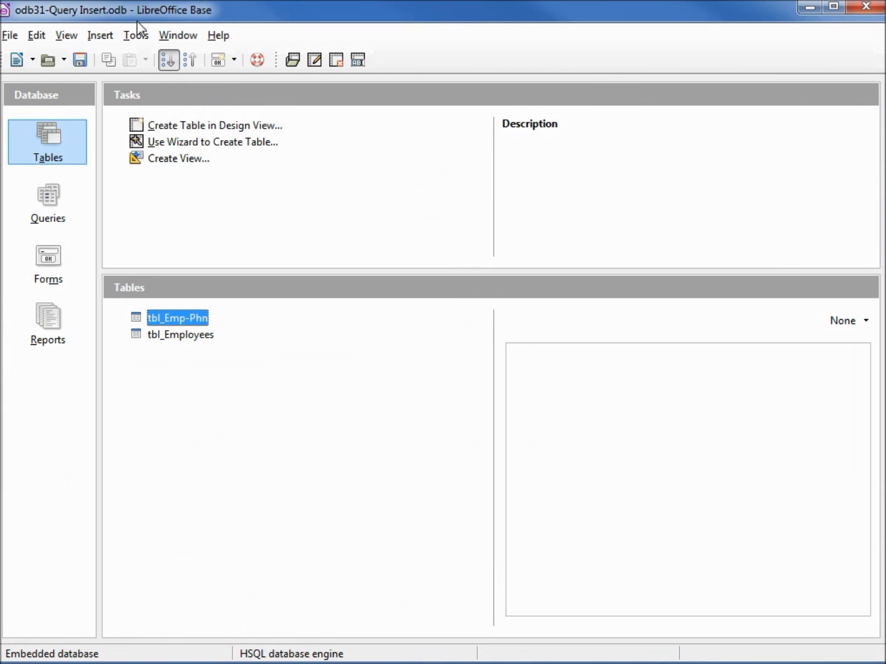
click(136, 37)
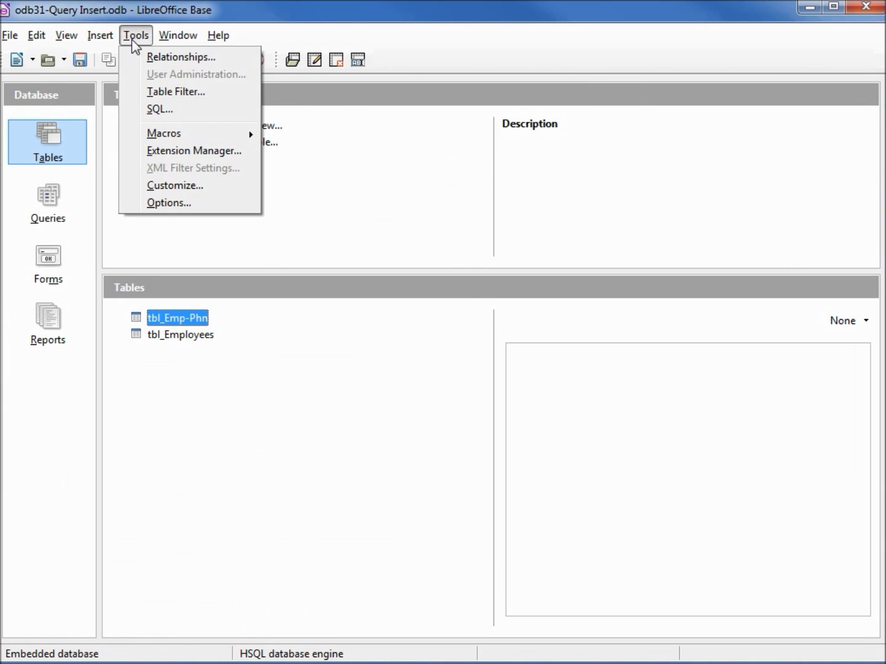
click(160, 112)
key(ctrl+v)
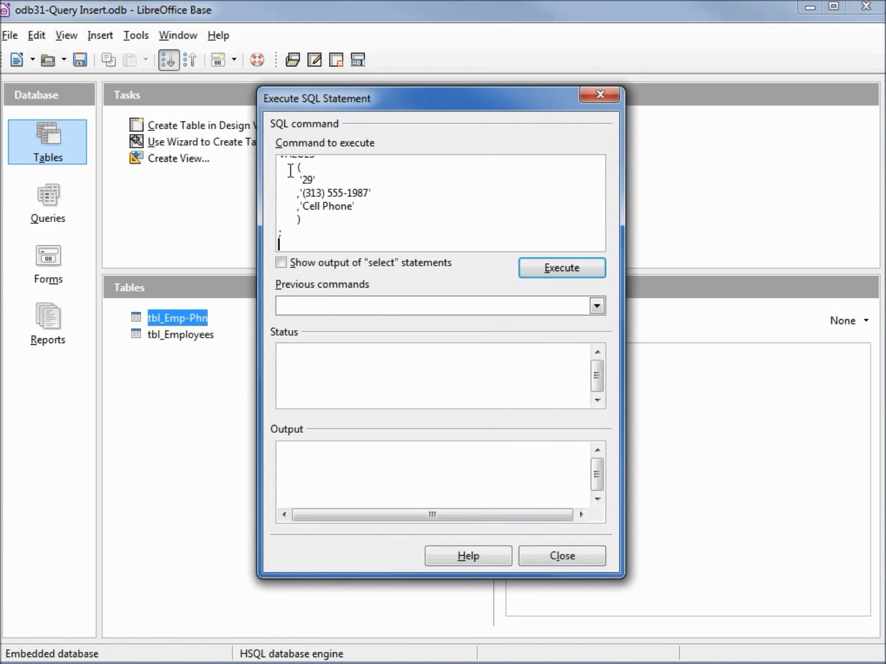
click(569, 273)
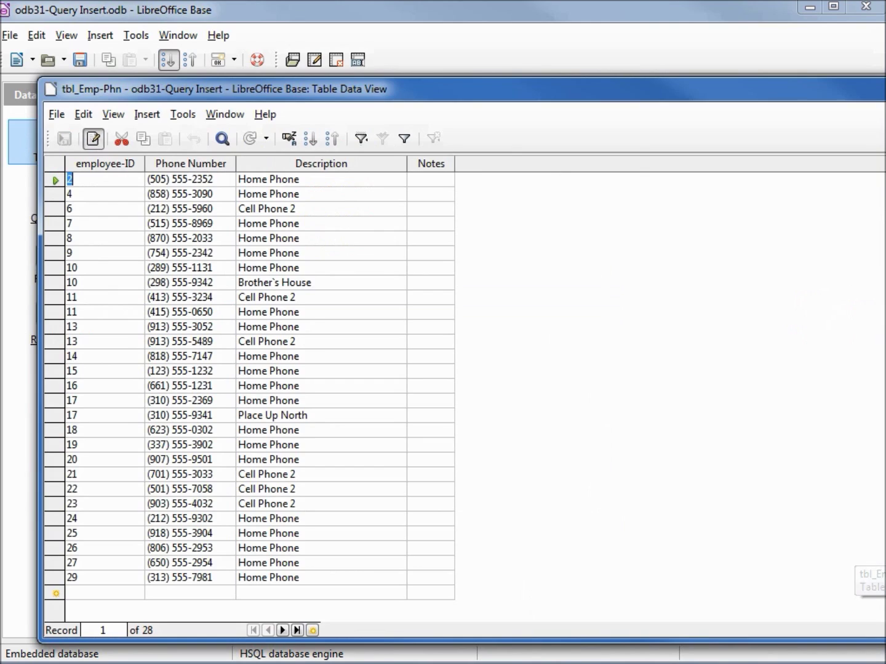
click(251, 138)
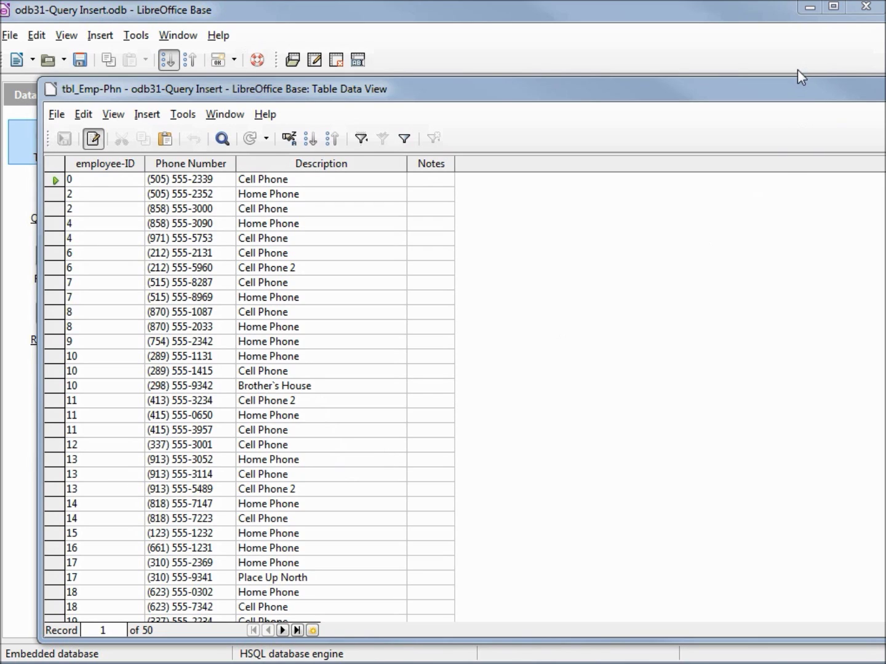
Step: Close the tbl_Emp-Phn data view, now holding 50 records
key(ctrl+w)
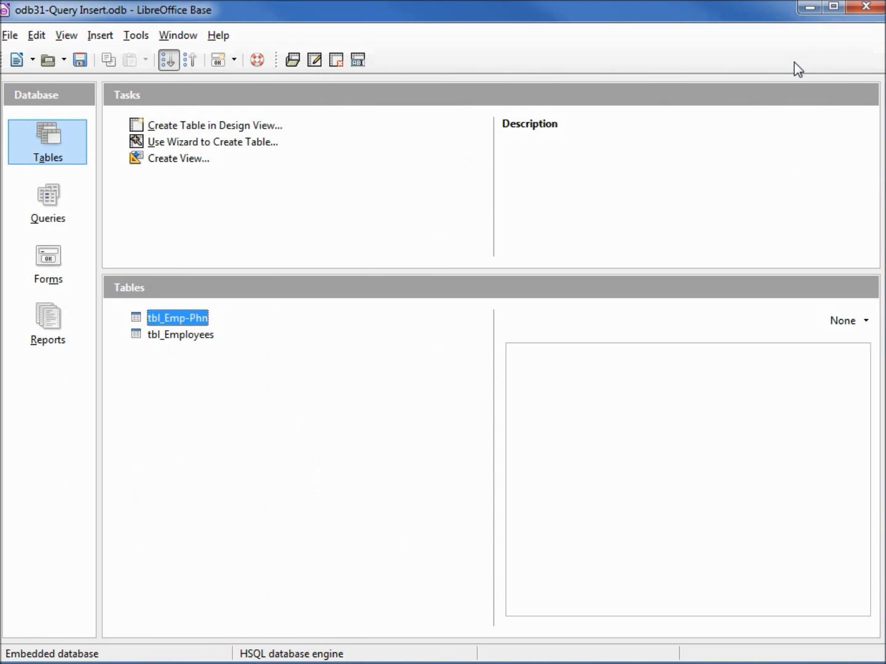
Step: Execute the INSERT INTO … SELECT from tbl_Employees, adding each employee's Work Phone to tbl_Emp-Phn
click(131, 36)
click(161, 110)
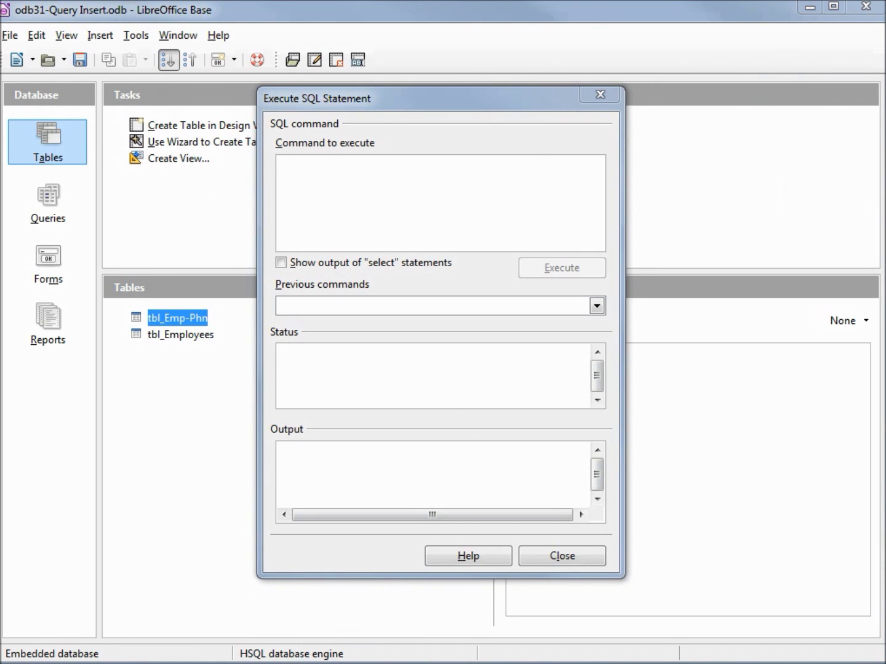
drag(885, 155, 658, 179)
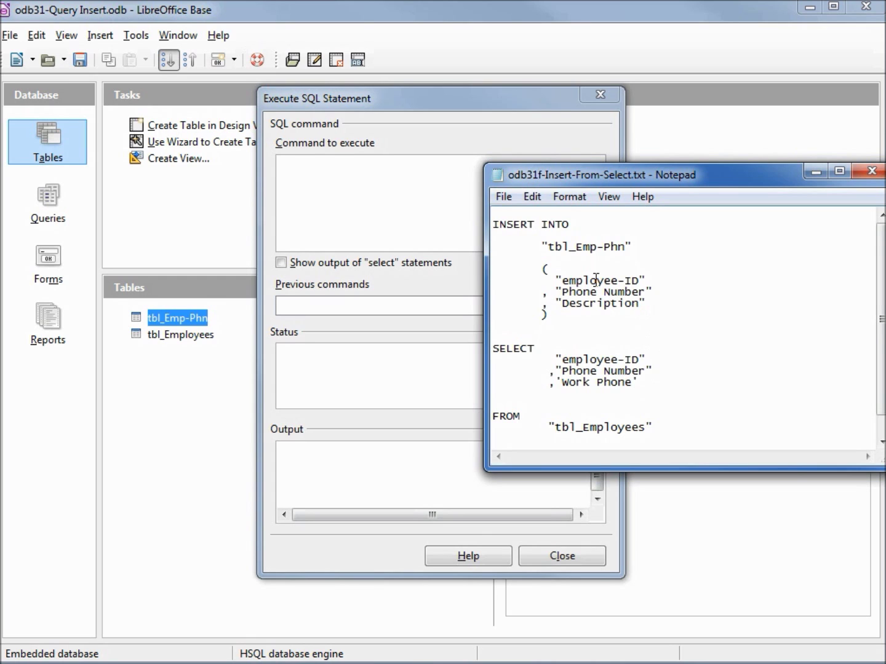
key(ctrl+a)
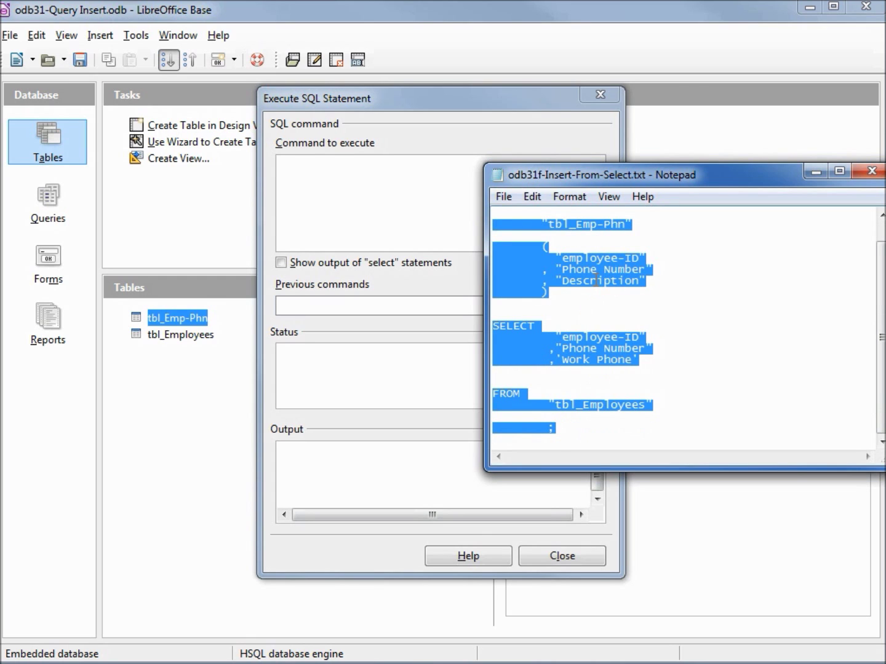
drag(589, 175, 885, 188)
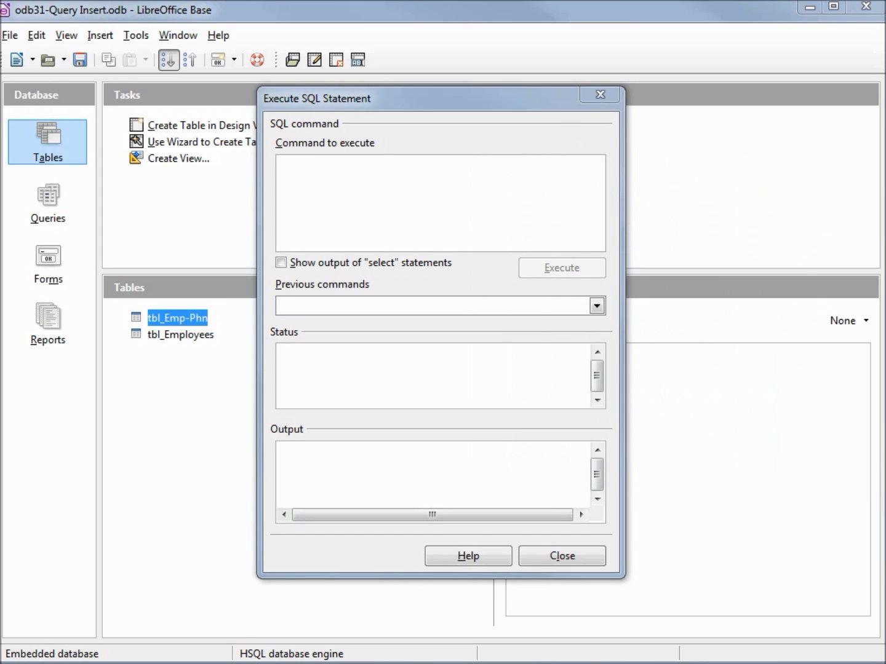
click(369, 182)
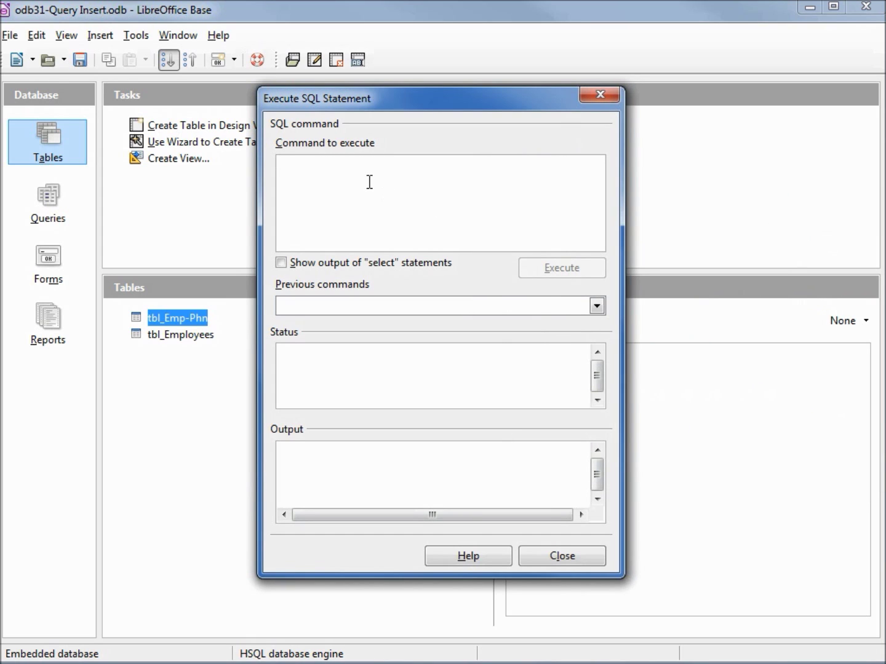
key(ctrl+v)
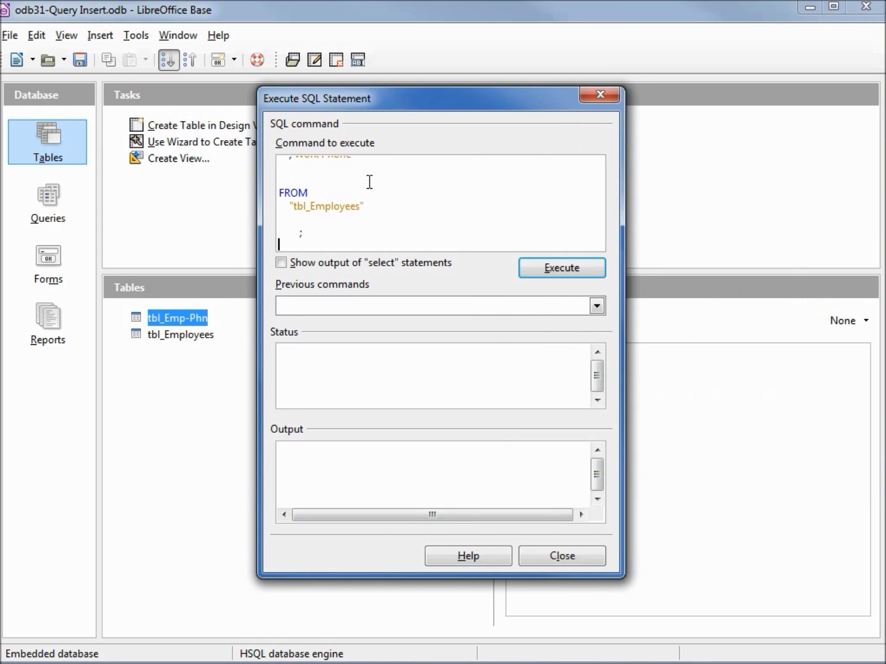
click(540, 267)
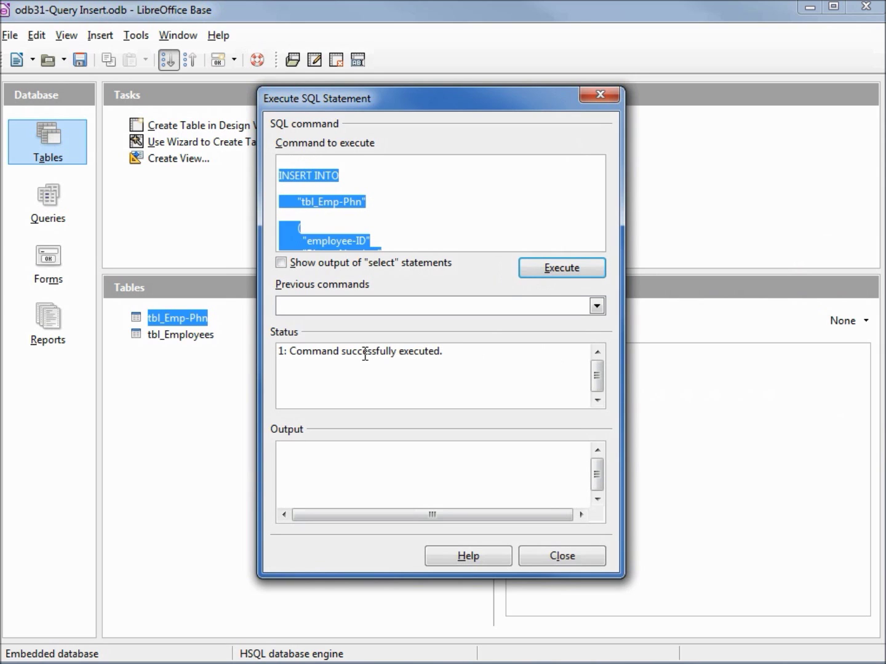
click(573, 559)
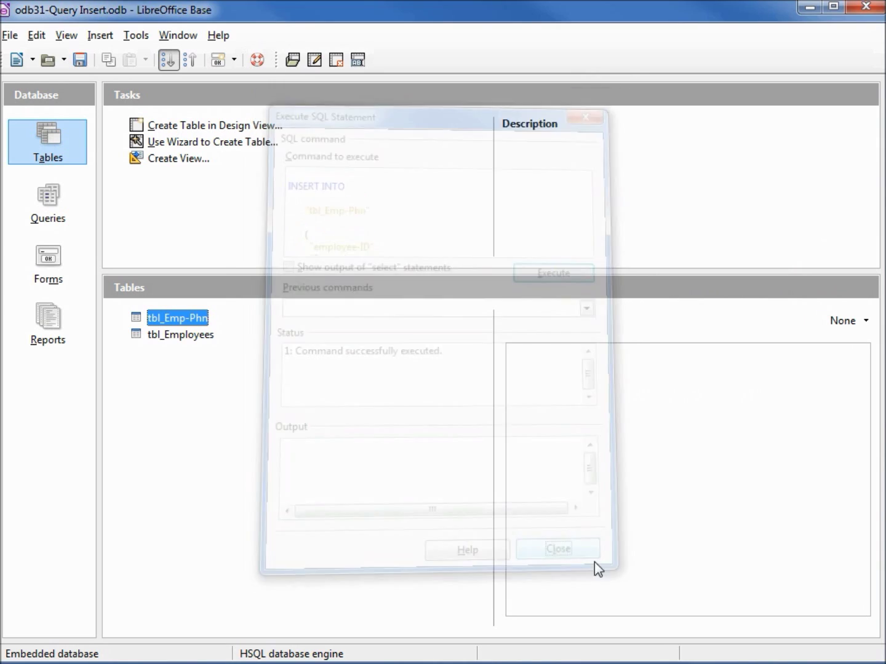
key(Return)
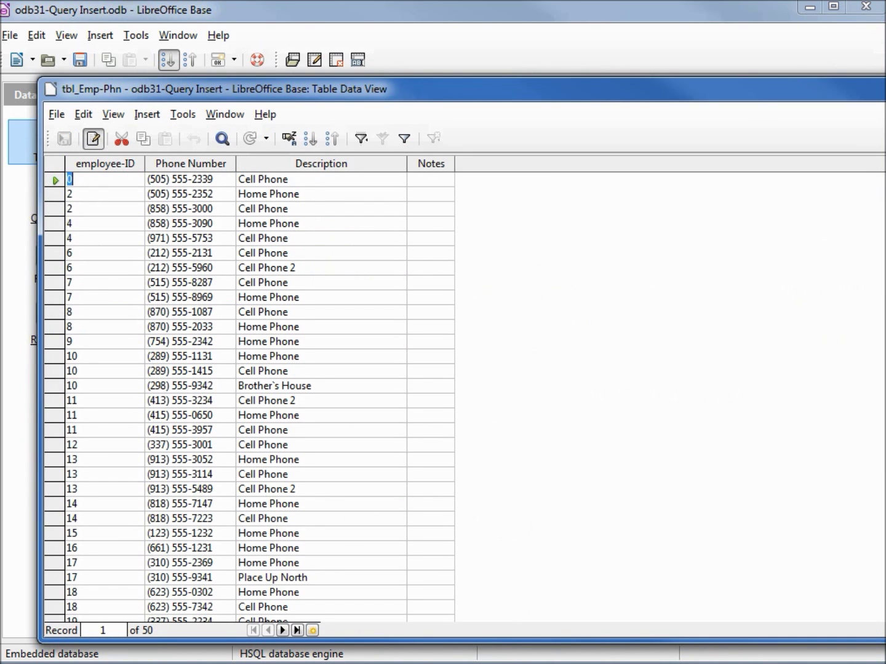
click(251, 138)
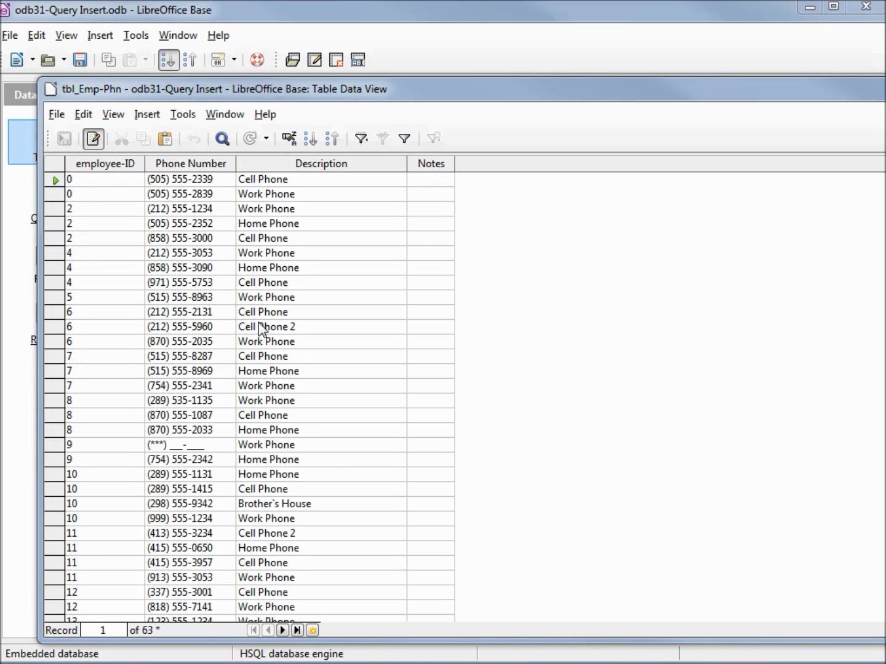
key(ctrl+w)
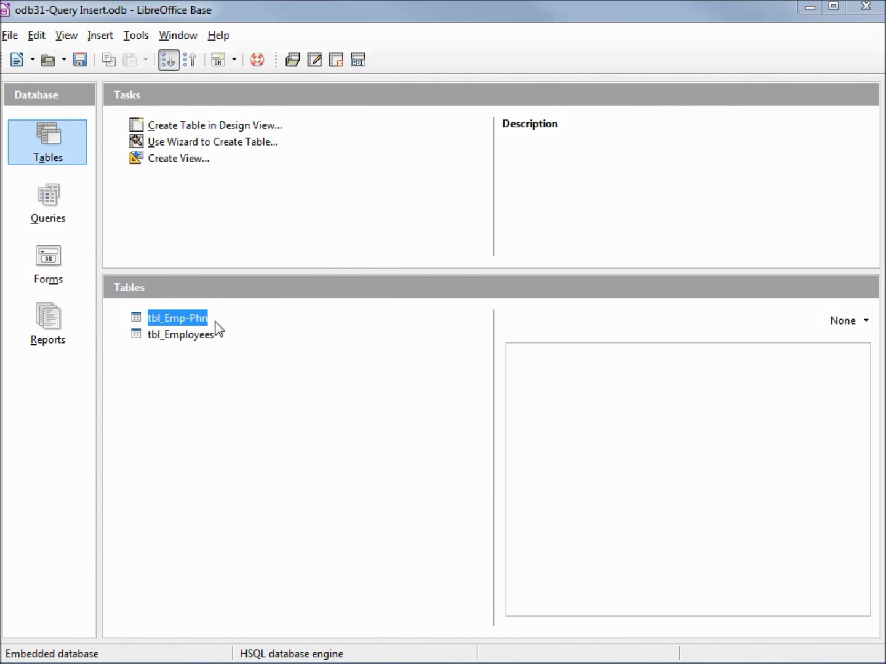
Step: Open tbl_Employees in Table Design for editing
click(176, 336)
right_click(176, 336)
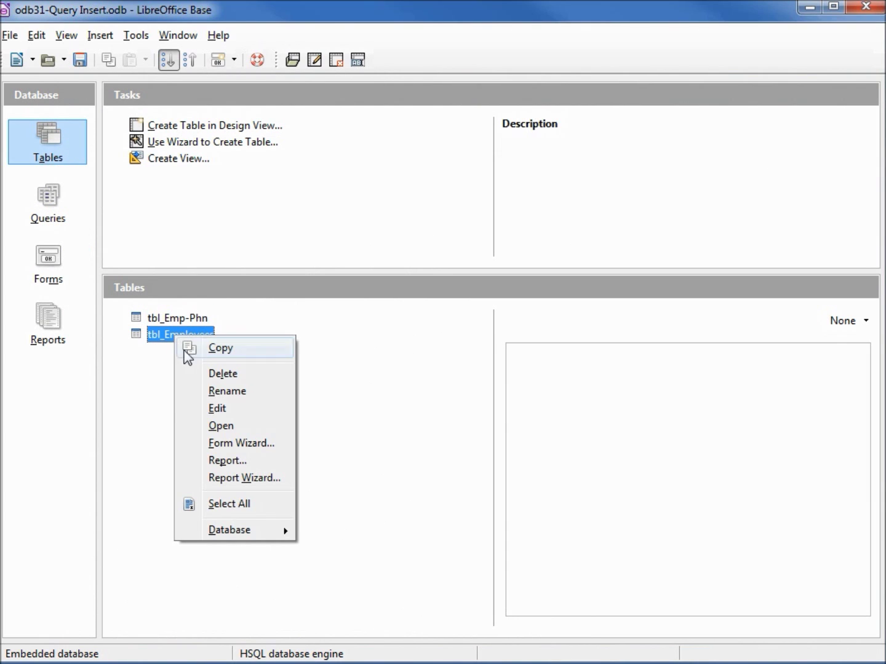
click(218, 409)
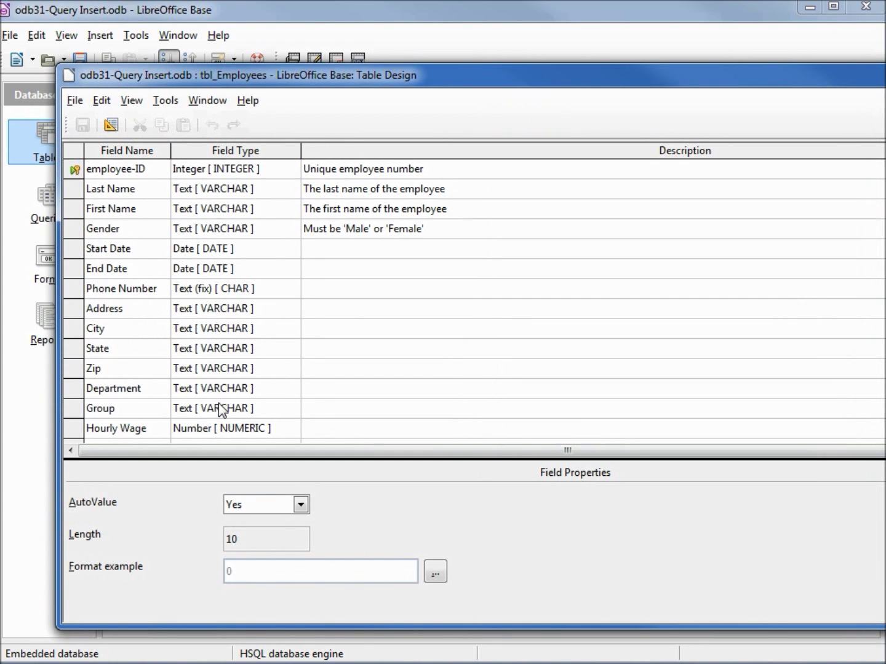
Step: Delete the Phone Number field, save the design and close it
click(75, 289)
right_click(74, 291)
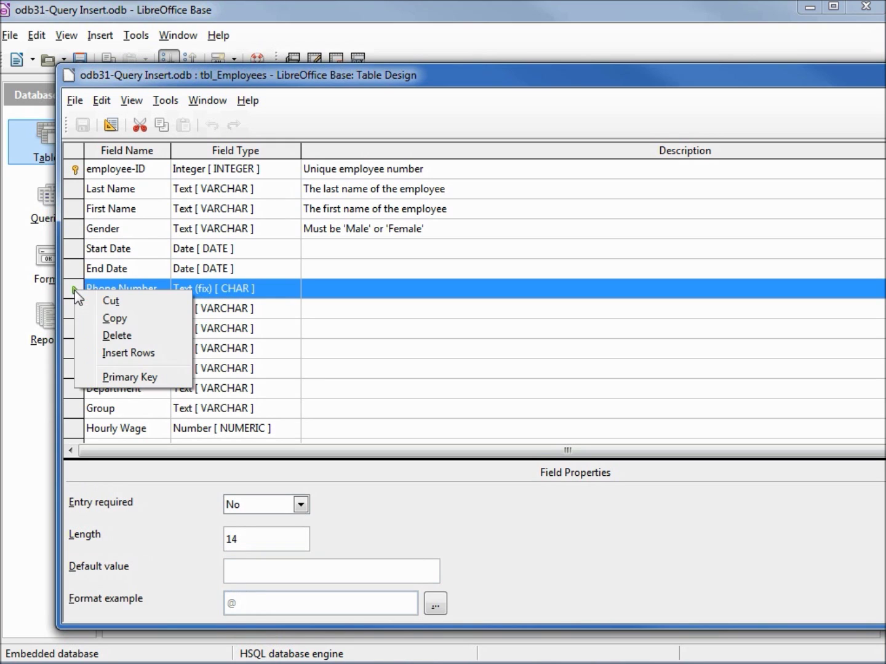
click(112, 337)
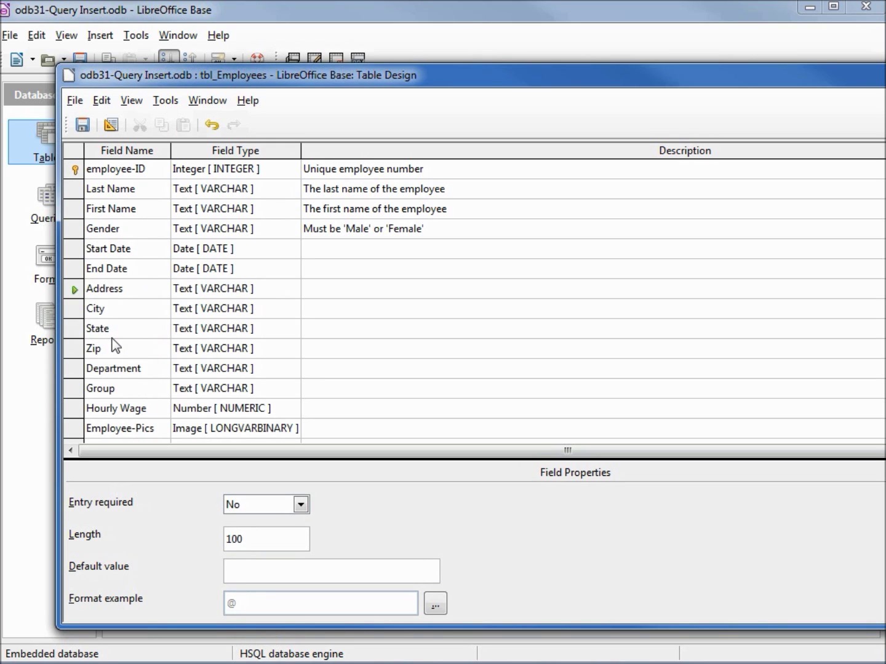
click(82, 126)
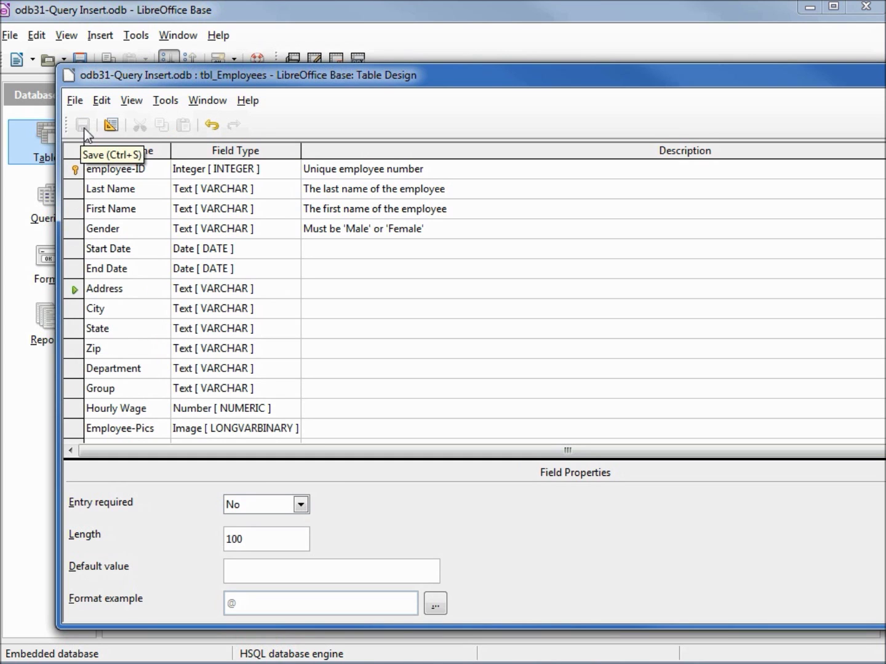
key(ctrl+w)
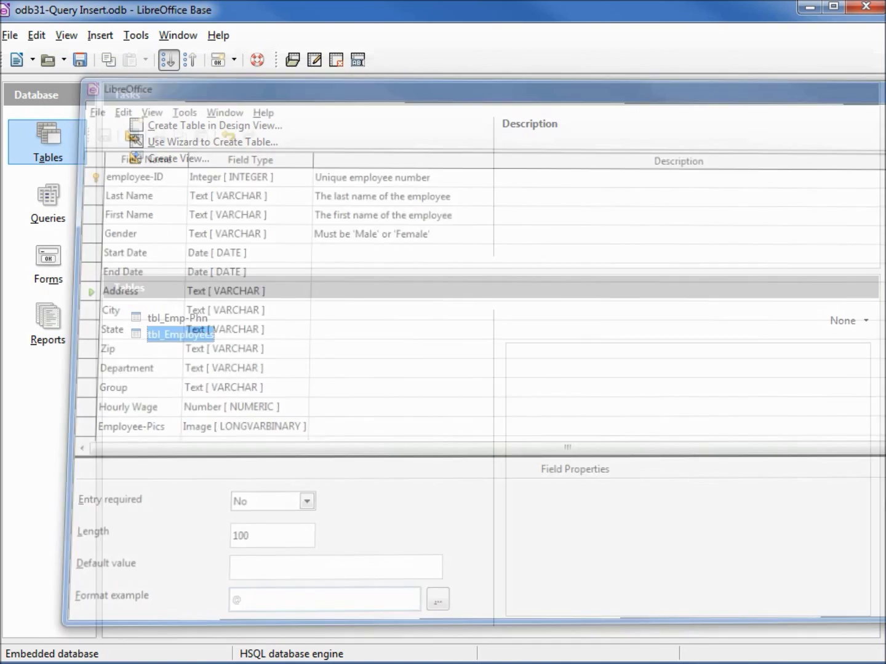